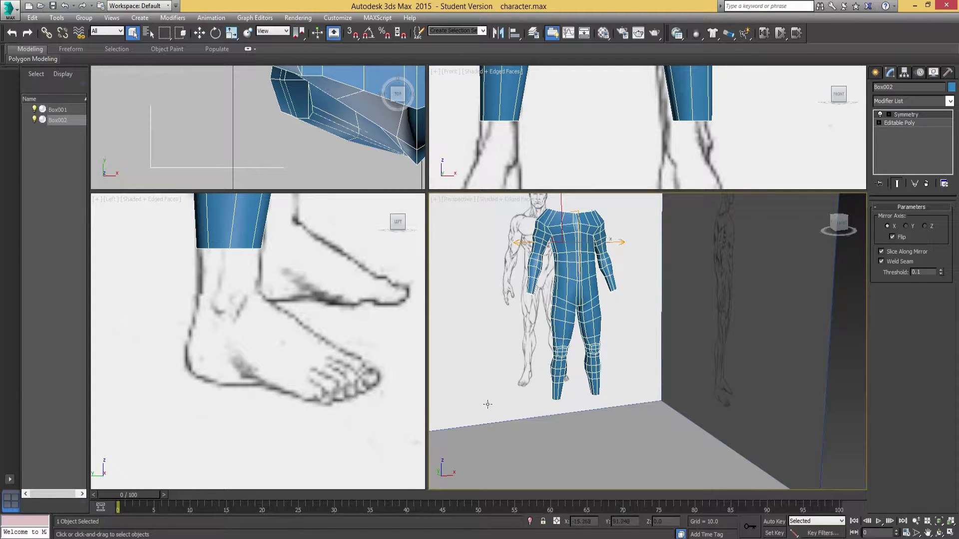
# Step: Go to the polygon level of the body's Editable Poly base and select a front polygon near the lower leg's end
pyautogui.scroll(6, 570, 411)
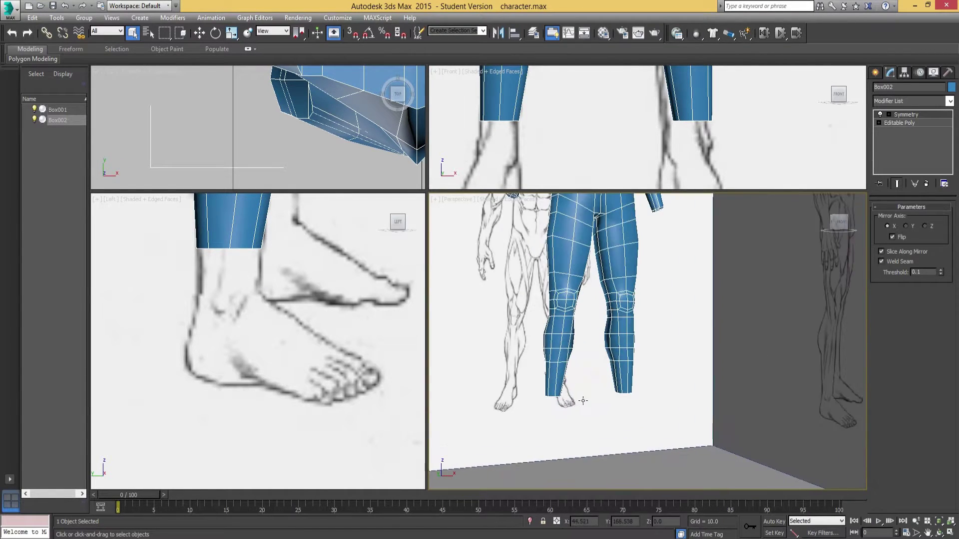
pyautogui.moveTo(599, 386)
pyautogui.keyDown('alt'); pyautogui.mouseDown(button='middle')
pyautogui.moveTo(578, 392)
pyautogui.moveTo(661, 398)
pyautogui.moveTo(651, 390)
pyautogui.moveTo(600, 398)
pyautogui.moveTo(606, 370)
pyautogui.moveTo(591, 395)
pyautogui.mouseUp(button='middle'); pyautogui.keyUp('alt')
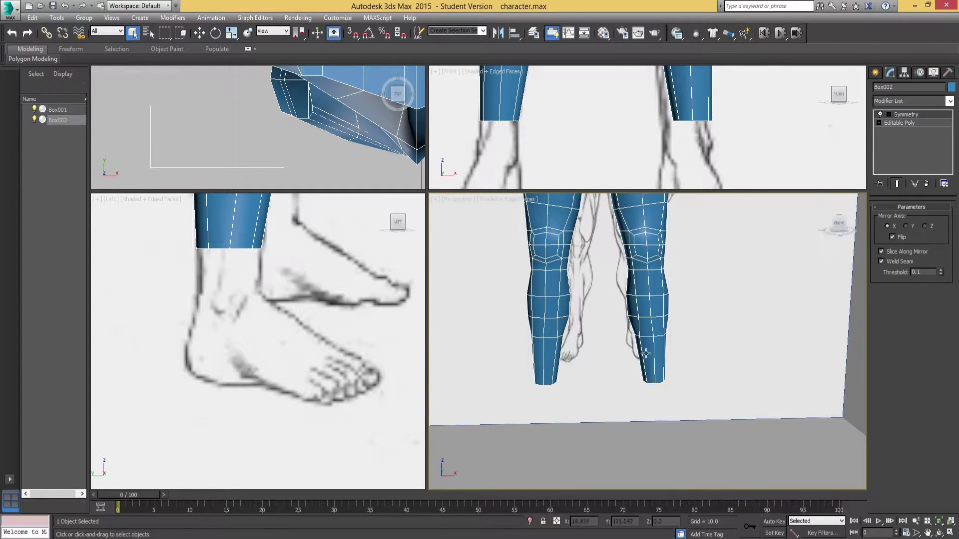
pyautogui.scroll(-6, 607, 289)
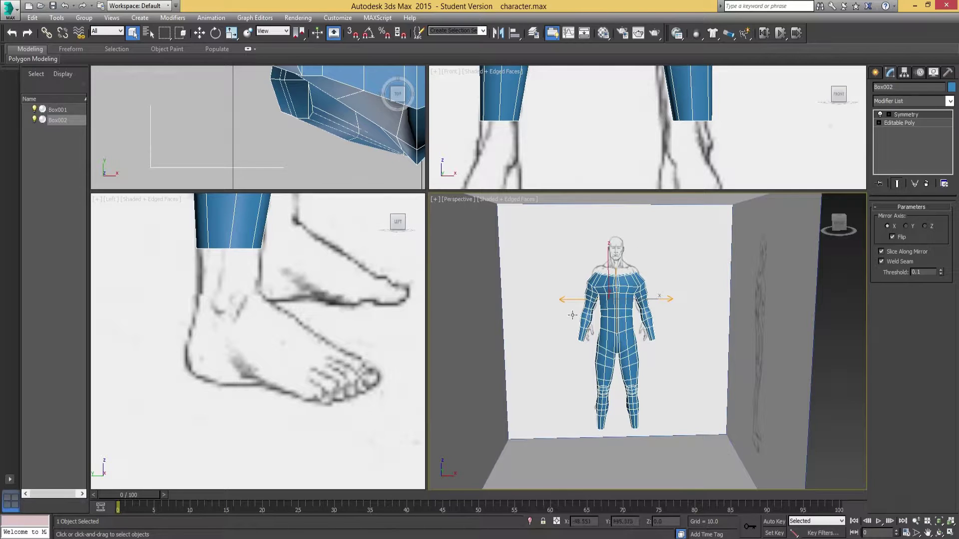
pyautogui.moveTo(601, 390); pyautogui.dragTo(605, 328, button='middle')
pyautogui.scroll(6, 604, 332)
pyautogui.moveTo(640, 398); pyautogui.dragTo(620, 360, button='middle')
pyautogui.click(898, 125)
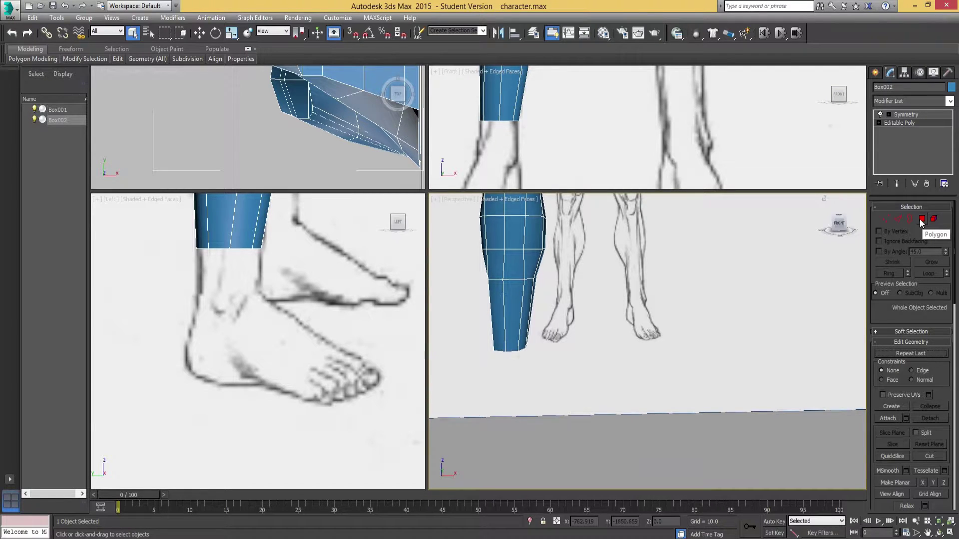
pyautogui.click(922, 220)
pyautogui.click(509, 320)
pyautogui.keyDown('alt'); pyautogui.moveTo(509, 319); pyautogui.dragTo(523, 286, button='middle'); pyautogui.keyUp('alt')
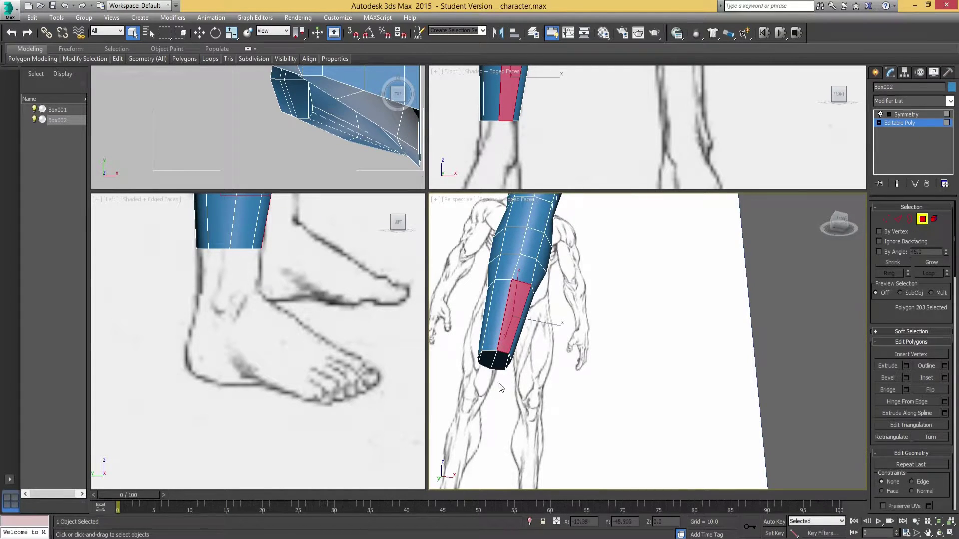
# Step: Select the four polygons that close off the lower end of the leg
pyautogui.moveTo(502, 383); pyautogui.dragTo(539, 325, button='middle')
pyautogui.click(541, 325)
pyautogui.keyDown('ctrl'); pyautogui.click(536, 323); pyautogui.keyUp('ctrl')
pyautogui.keyDown('ctrl'); pyautogui.click(523, 323); pyautogui.keyUp('ctrl')
pyautogui.keyDown('ctrl'); pyautogui.click(513, 321); pyautogui.keyUp('ctrl')
pyautogui.keyDown('alt'); pyautogui.moveTo(515, 322); pyautogui.dragTo(490, 375, button='middle'); pyautogui.keyUp('alt')
# Step: Extrude the four end polygons of the leg by 2.072 down to the reference ankle
pyautogui.moveTo(518, 137); pyautogui.dragTo(527, 128, button='middle')
pyautogui.scroll(-3, 496, 161)
pyautogui.moveTo(426, 191); pyautogui.dragTo(406, 272)
pyautogui.moveTo(518, 207); pyautogui.dragTo(569, 242, button='middle')
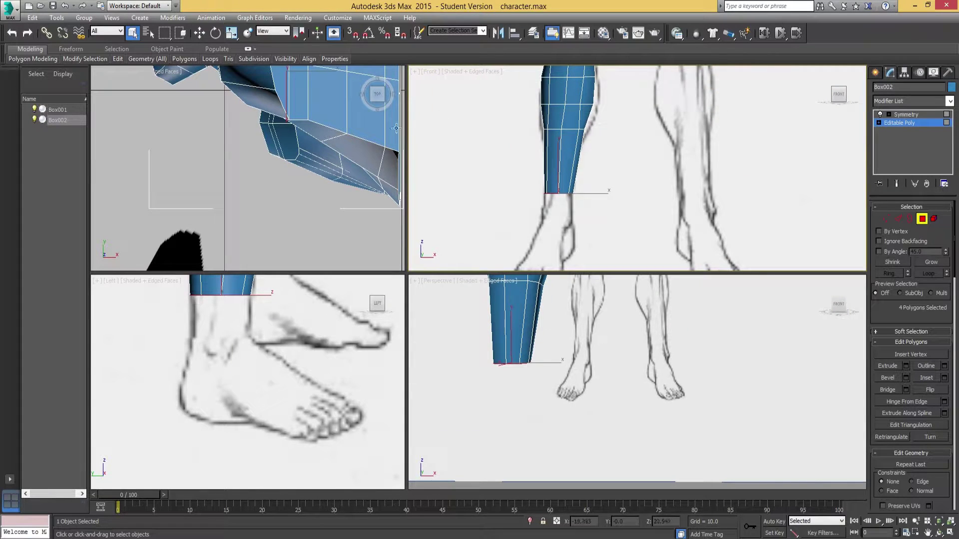
pyautogui.moveTo(253, 336); pyautogui.dragTo(173, 322, button='middle')
pyautogui.moveTo(594, 224); pyautogui.dragTo(582, 156, button='middle')
pyautogui.scroll(2, 618, 158)
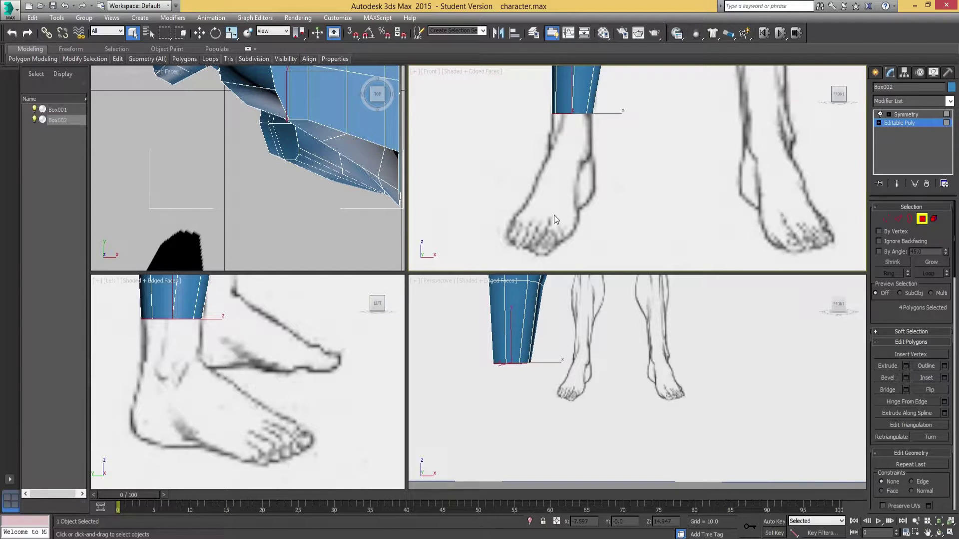
pyautogui.click(906, 367)
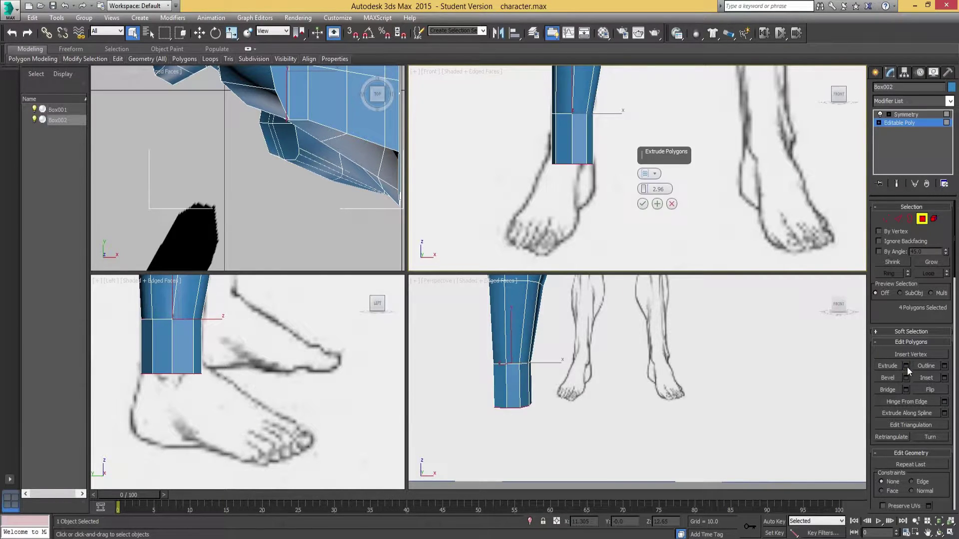
pyautogui.moveTo(645, 193); pyautogui.dragTo(607, 250)
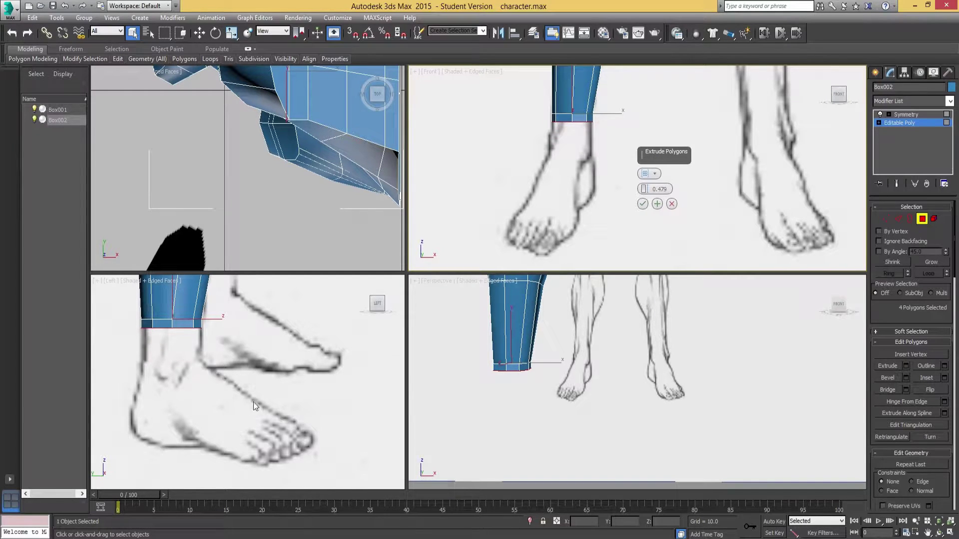
pyautogui.moveTo(644, 189); pyautogui.dragTo(646, 155)
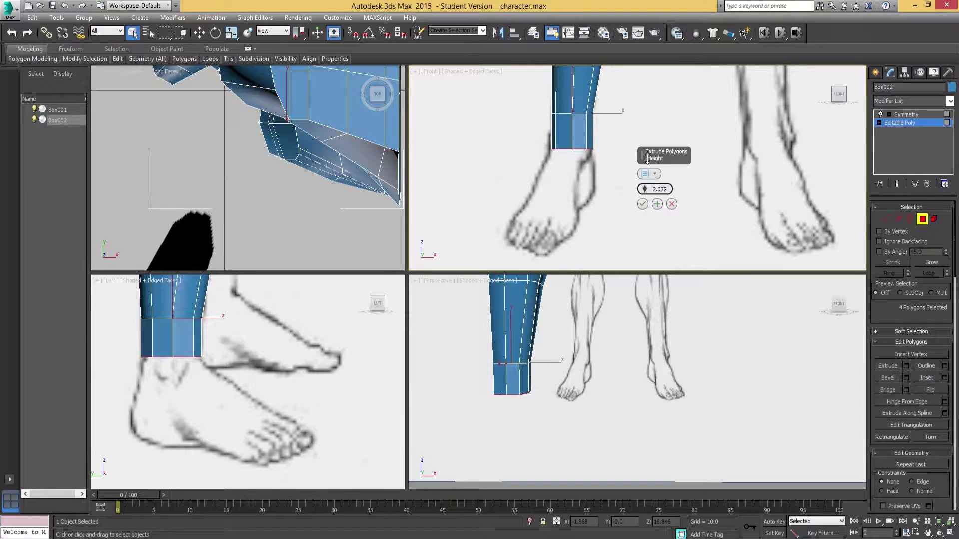
pyautogui.click(643, 204)
# Step: Shift the extruded ankle end slightly along X, to about -6.6, to match the front reference drawing
pyautogui.scroll(-4, 593, 137)
pyautogui.moveTo(604, 97); pyautogui.dragTo(628, 104, button='middle')
pyautogui.scroll(1, 612, 234)
pyautogui.moveTo(646, 167); pyautogui.dragTo(627, 141, button='middle')
pyautogui.scroll(2, 619, 155)
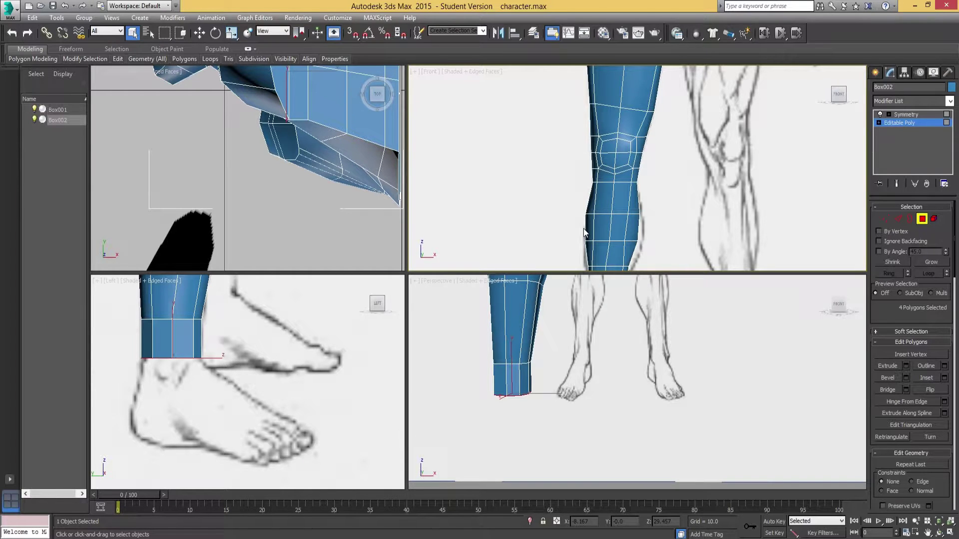
pyautogui.moveTo(581, 229); pyautogui.dragTo(567, 138, button='middle')
pyautogui.moveTo(568, 204); pyautogui.dragTo(559, 146, button='middle')
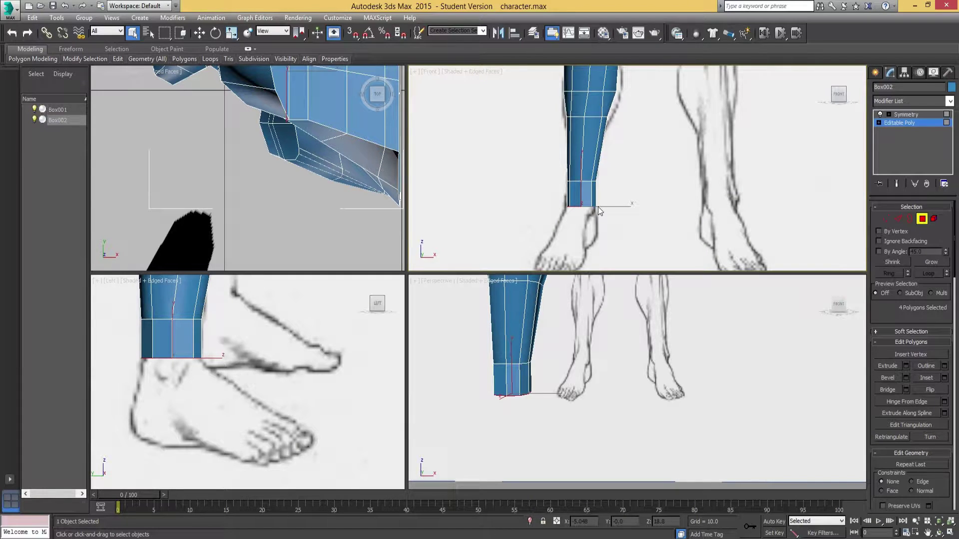
pyautogui.press('w')
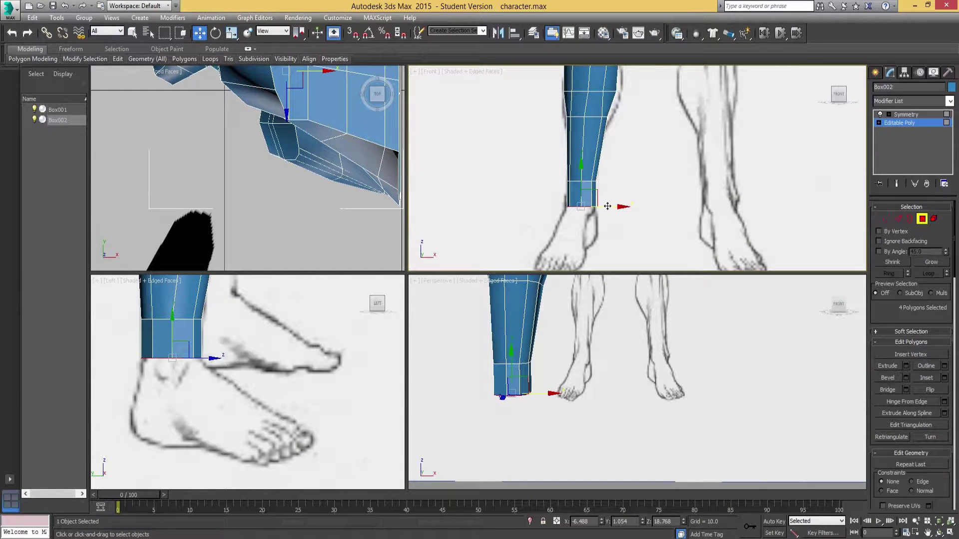
pyautogui.moveTo(607, 206); pyautogui.dragTo(607, 206)
pyautogui.scroll(-4, 553, 158)
pyautogui.moveTo(560, 75)
pyautogui.mouseDown(button='middle')
pyautogui.moveTo(586, 161)
pyautogui.moveTo(559, 146)
pyautogui.moveTo(562, 68)
pyautogui.mouseUp(button='middle')
pyautogui.scroll(4, 582, 155)
pyautogui.scroll(2, 600, 183)
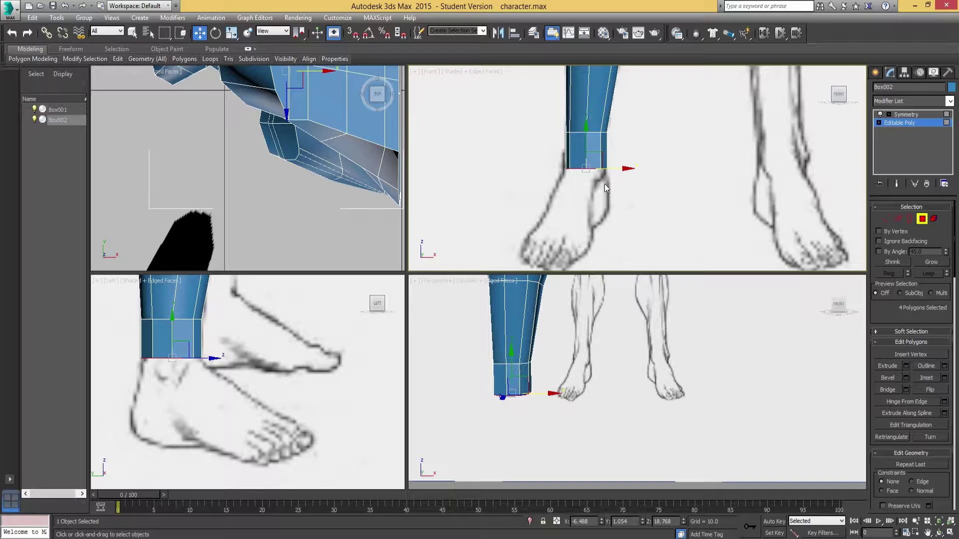
pyautogui.scroll(3, 631, 145)
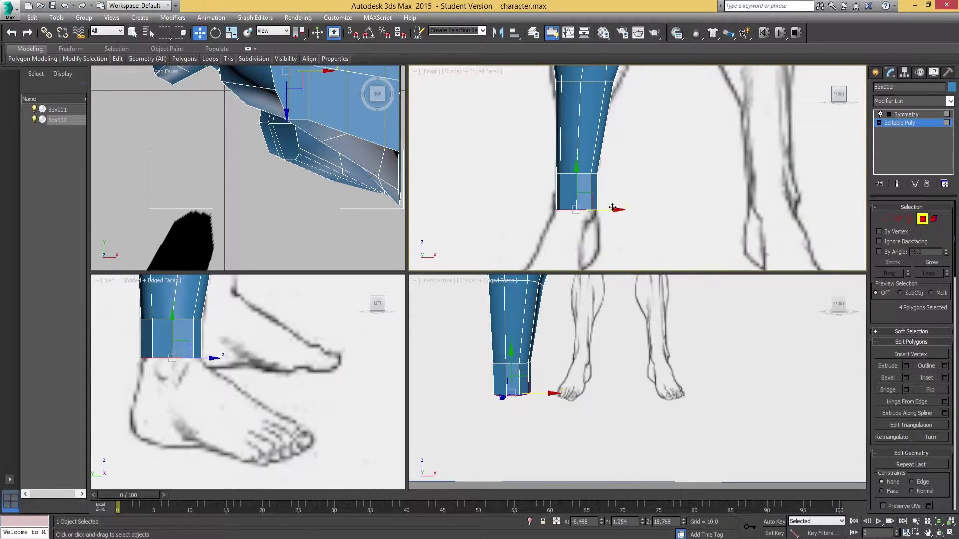
pyautogui.moveTo(614, 209); pyautogui.dragTo(612, 208)
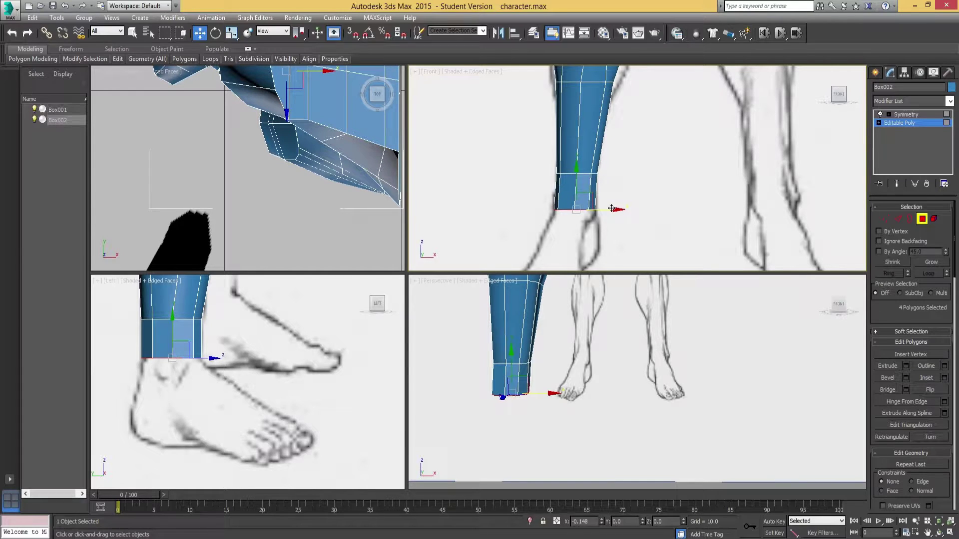
pyautogui.moveTo(611, 208); pyautogui.dragTo(612, 208)
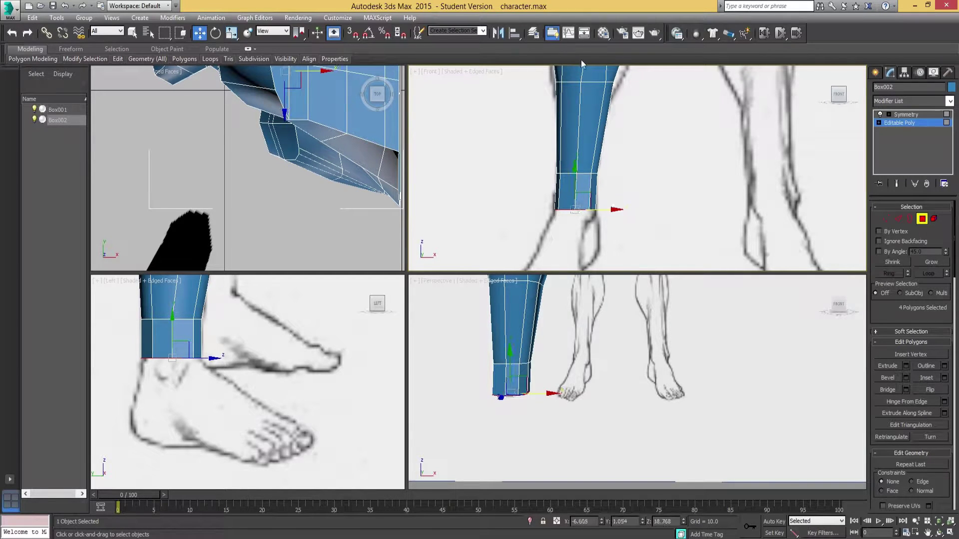
# Step: Nudge two middle calf vertices along X in the front view, the lower by about 0.13 and the upper by about -0.03
pyautogui.moveTo(590, 170)
pyautogui.mouseDown(button='middle')
pyautogui.moveTo(559, 232)
pyautogui.moveTo(569, 142)
pyautogui.moveTo(577, 160)
pyautogui.mouseUp(button='middle')
pyautogui.press('1')
pyautogui.click(568, 149)
pyautogui.moveTo(596, 161); pyautogui.dragTo(597, 161)
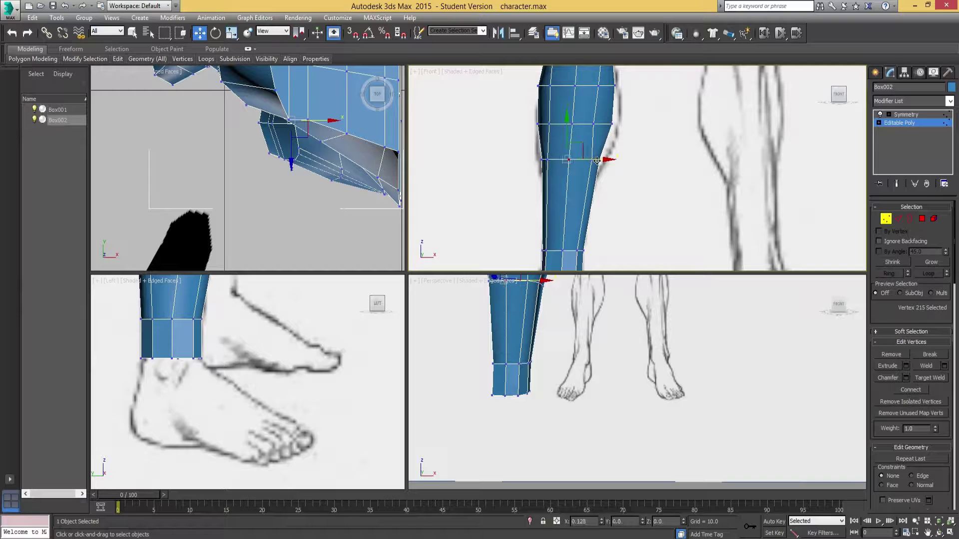
pyautogui.click(571, 123)
pyautogui.moveTo(599, 124); pyautogui.dragTo(598, 124)
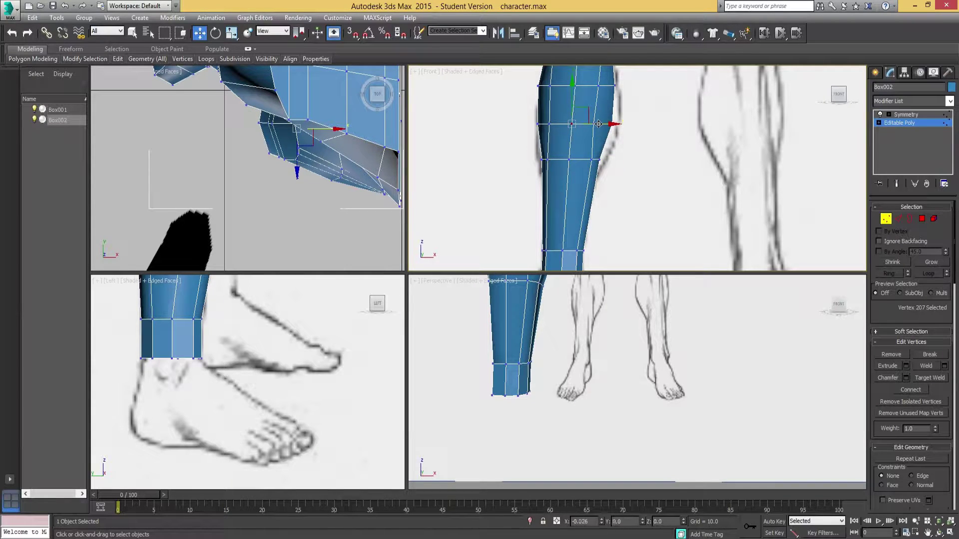
# Step: Return to the polygon level and extrude the four ankle-end polygons by 4.723 down to the reference sole
pyautogui.moveTo(683, 246); pyautogui.dragTo(670, 183, button='middle')
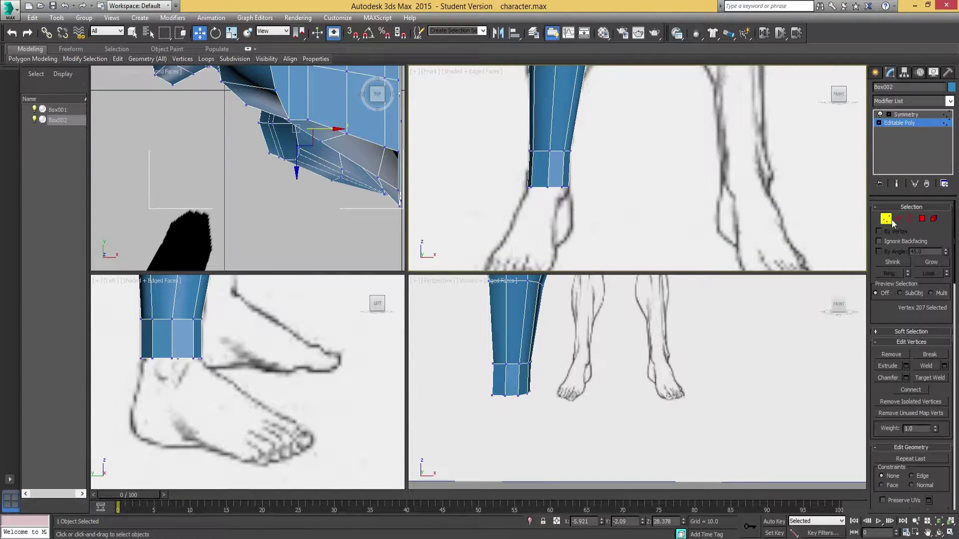
pyautogui.click(922, 219)
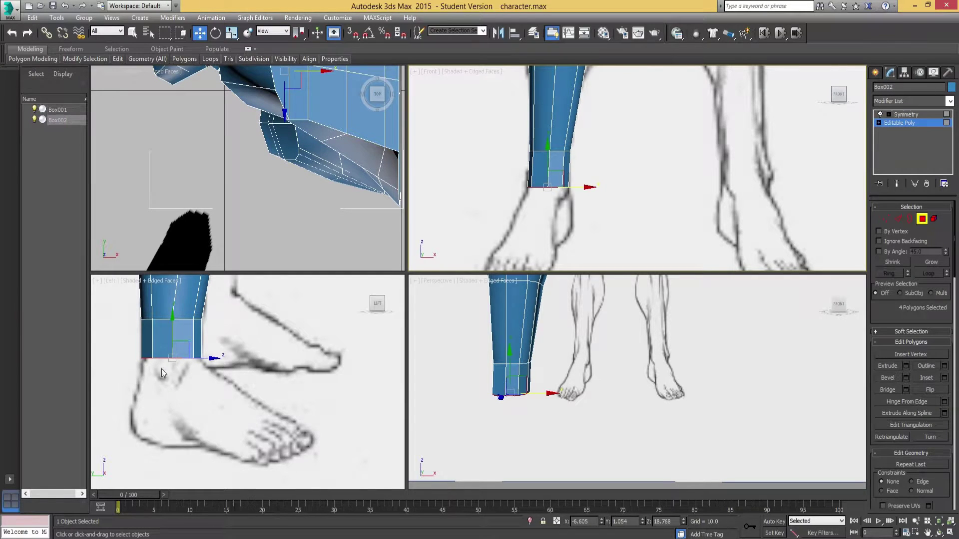
pyautogui.moveTo(160, 355); pyautogui.dragTo(174, 331, button='middle')
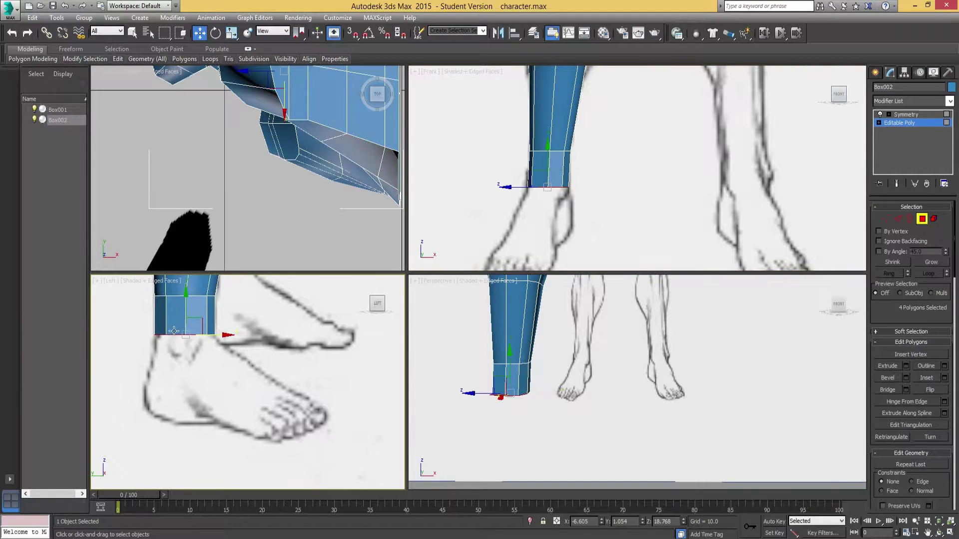
pyautogui.click(906, 366)
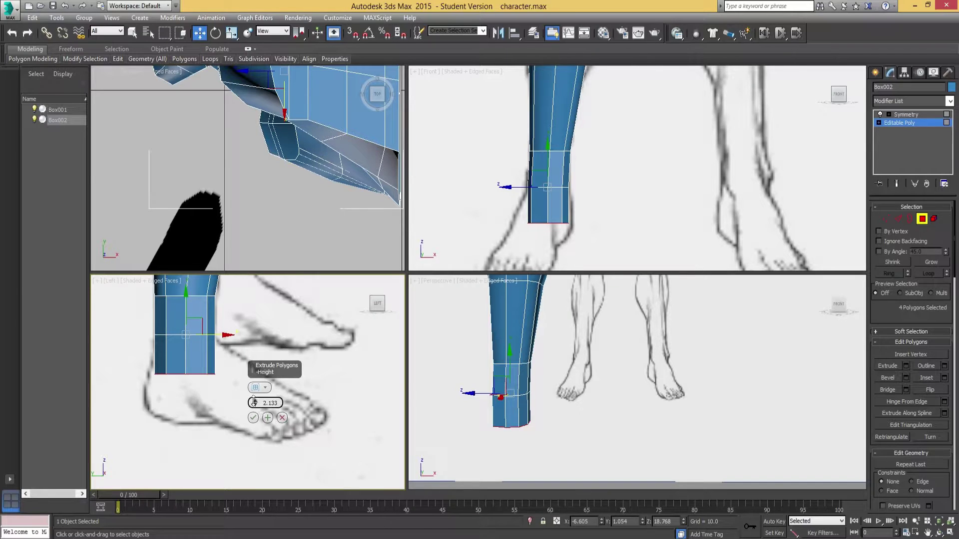
pyautogui.moveTo(254, 398)
pyautogui.mouseDown()
pyautogui.moveTo(257, 406)
pyautogui.moveTo(267, 399)
pyautogui.mouseUp()
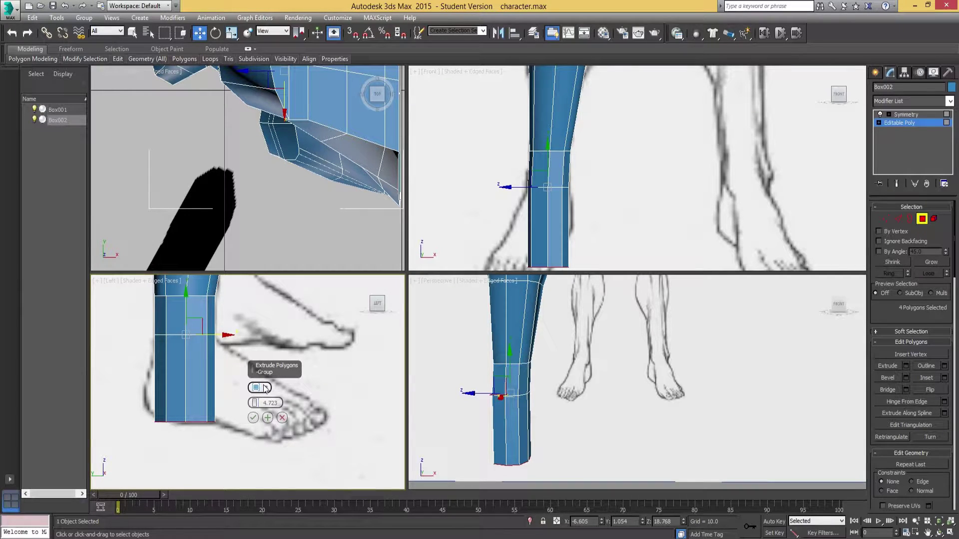
pyautogui.click(253, 418)
# Step: Check the extrusion against the reference in see-through display, restore shading, and select the four front polygons of the lowest leg section
pyautogui.hotkey('alt', 'x')
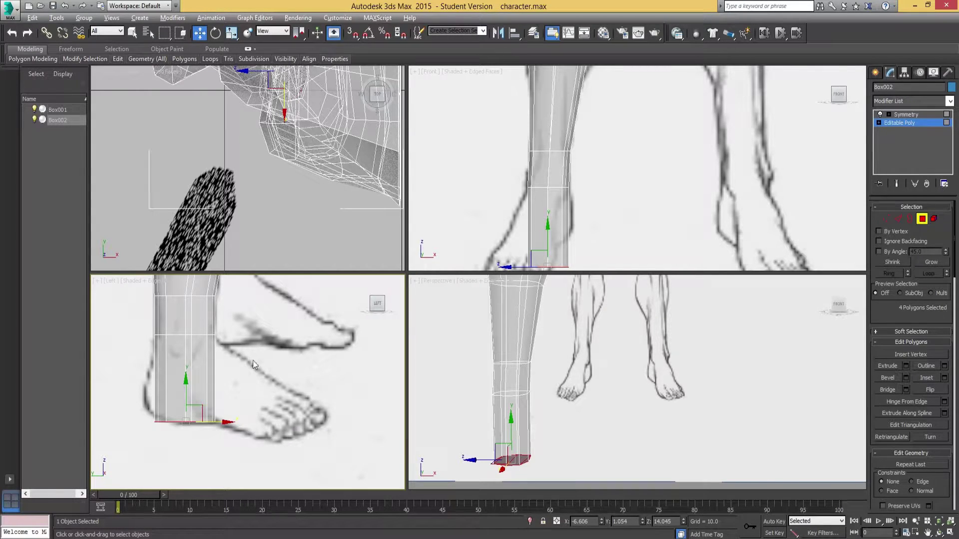
pyautogui.moveTo(531, 221); pyautogui.dragTo(517, 165, button='middle')
pyautogui.keyDown('alt'); pyautogui.moveTo(538, 378); pyautogui.dragTo(545, 405, button='middle'); pyautogui.keyUp('alt')
pyautogui.moveTo(544, 405)
pyautogui.mouseDown(button='middle')
pyautogui.moveTo(544, 355)
pyautogui.moveTo(531, 397)
pyautogui.moveTo(529, 387)
pyautogui.moveTo(513, 391)
pyautogui.moveTo(582, 378)
pyautogui.moveTo(536, 379)
pyautogui.mouseUp(button='middle')
pyautogui.hotkey('alt', 'x')
pyautogui.click(513, 391)
pyautogui.keyDown('ctrl'); pyautogui.click(541, 380); pyautogui.keyUp('ctrl')
pyautogui.keyDown('ctrl'); pyautogui.click(572, 368); pyautogui.keyUp('ctrl')
pyautogui.moveTo(596, 370)
pyautogui.keyDown('alt'); pyautogui.mouseDown(button='middle')
pyautogui.moveTo(578, 366)
pyautogui.moveTo(585, 333)
pyautogui.moveTo(612, 340)
pyautogui.moveTo(533, 329)
pyautogui.moveTo(465, 358)
pyautogui.moveTo(391, 362)
pyautogui.mouseUp(button='middle'); pyautogui.keyUp('alt')
pyautogui.keyDown('ctrl'); pyautogui.click(583, 366); pyautogui.keyUp('ctrl')
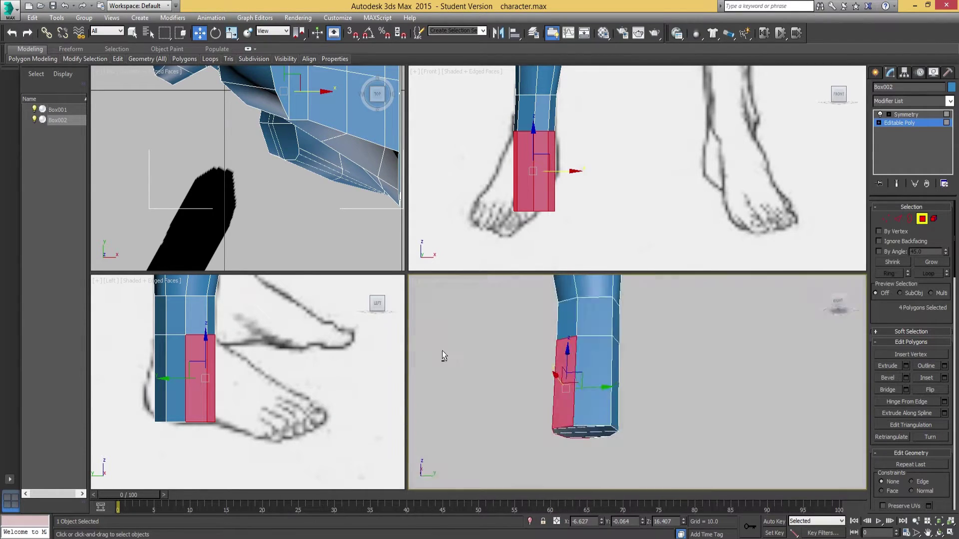
# Step: Extrude the four selected front polygons forward by 3.457 as a group to start the foot
pyautogui.keyDown('alt'); pyautogui.moveTo(448, 351); pyautogui.dragTo(725, 382, button='middle'); pyautogui.keyUp('alt')
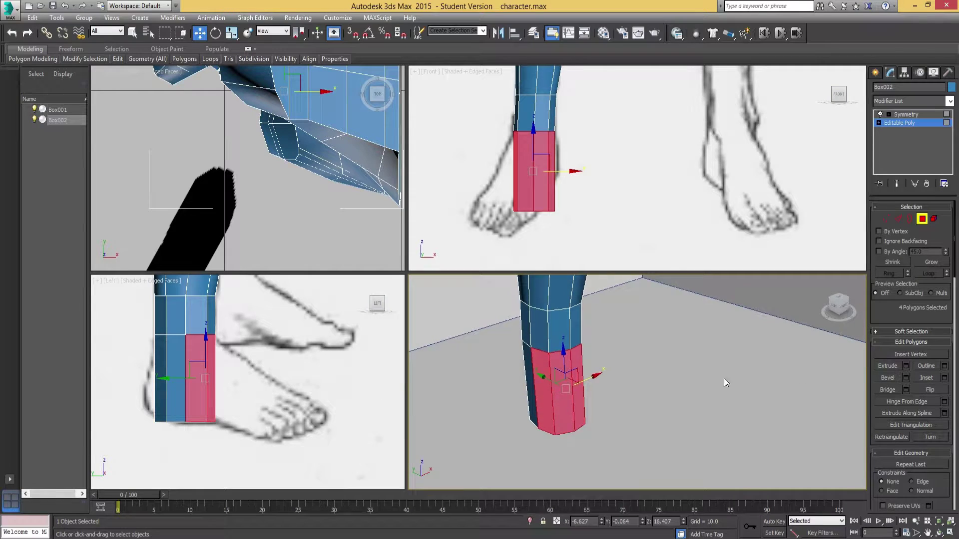
pyautogui.click(907, 367)
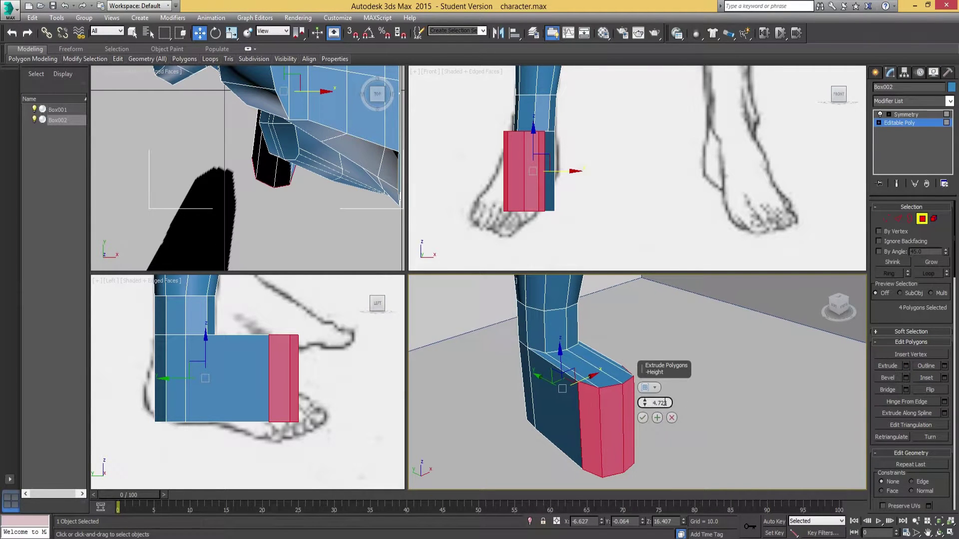
pyautogui.moveTo(644, 402); pyautogui.dragTo(652, 407)
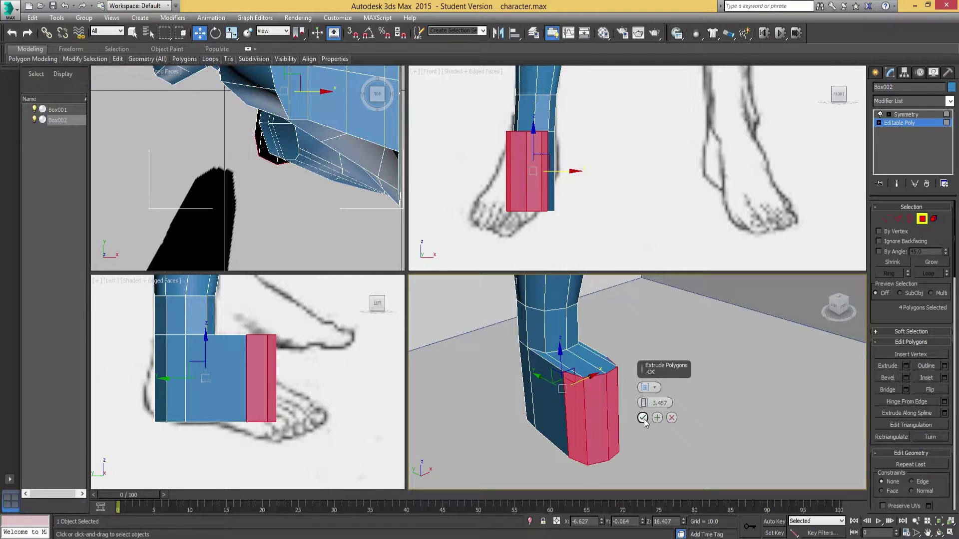
pyautogui.click(643, 418)
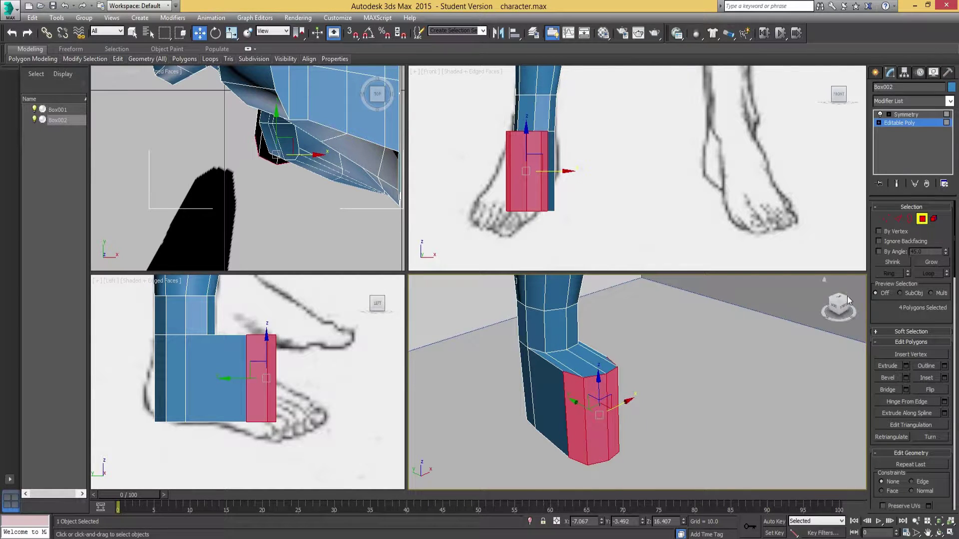
# Step: In see-through vertex mode, select the five upper vertices at the foot's front end and lower them to about Z 16.2 along the reference instep
pyautogui.keyDown('alt'); pyautogui.moveTo(612, 385); pyautogui.dragTo(554, 374, button='middle'); pyautogui.keyUp('alt')
pyautogui.click(887, 219)
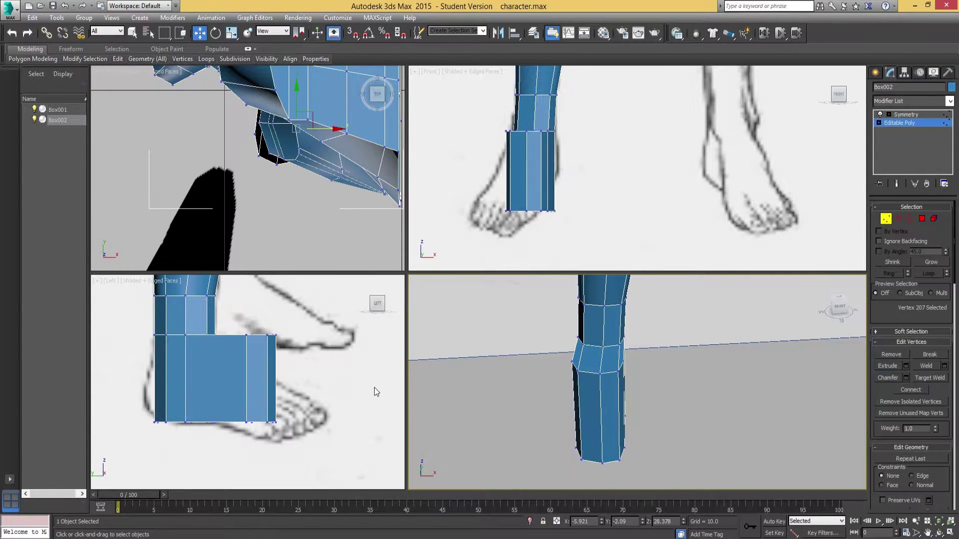
pyautogui.click(319, 364)
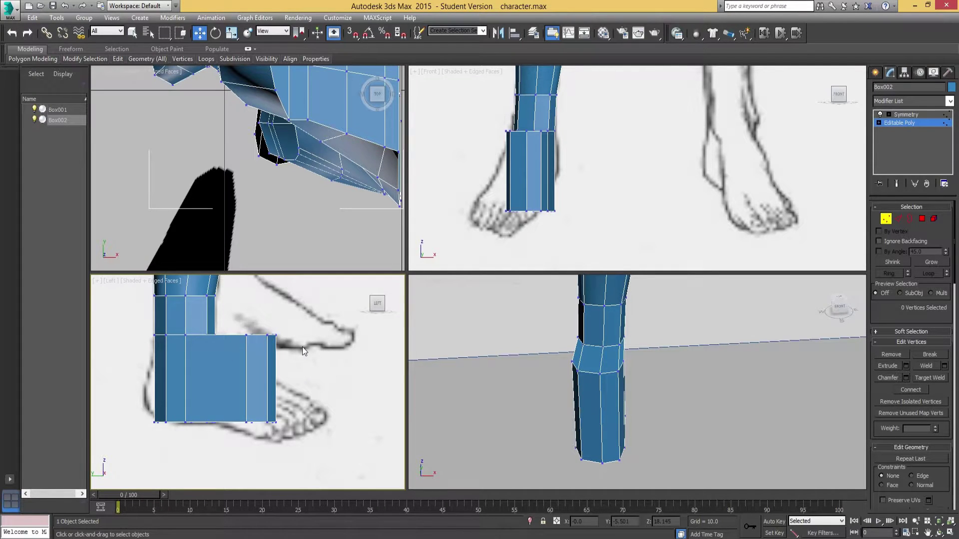
pyautogui.hotkey('alt', 'x')
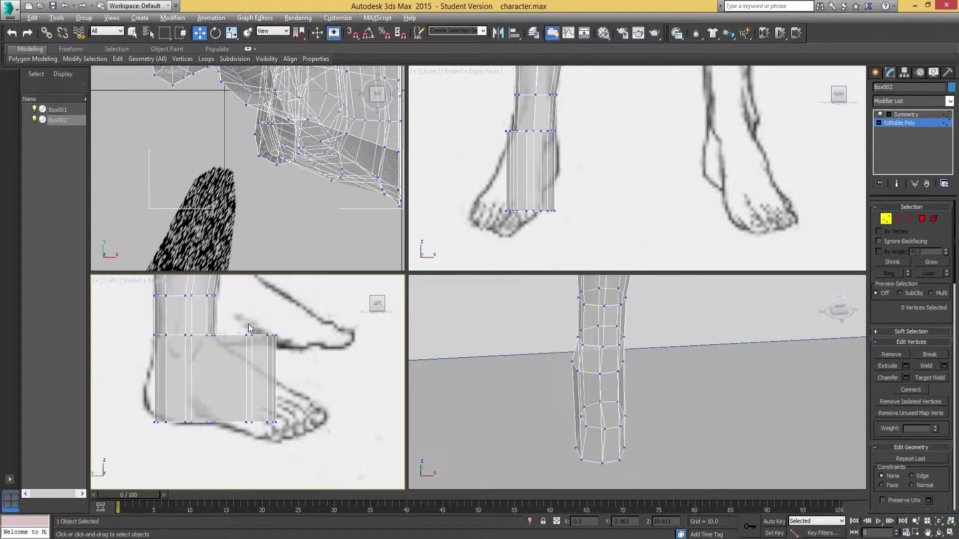
pyautogui.moveTo(361, 378); pyautogui.dragTo(363, 378)
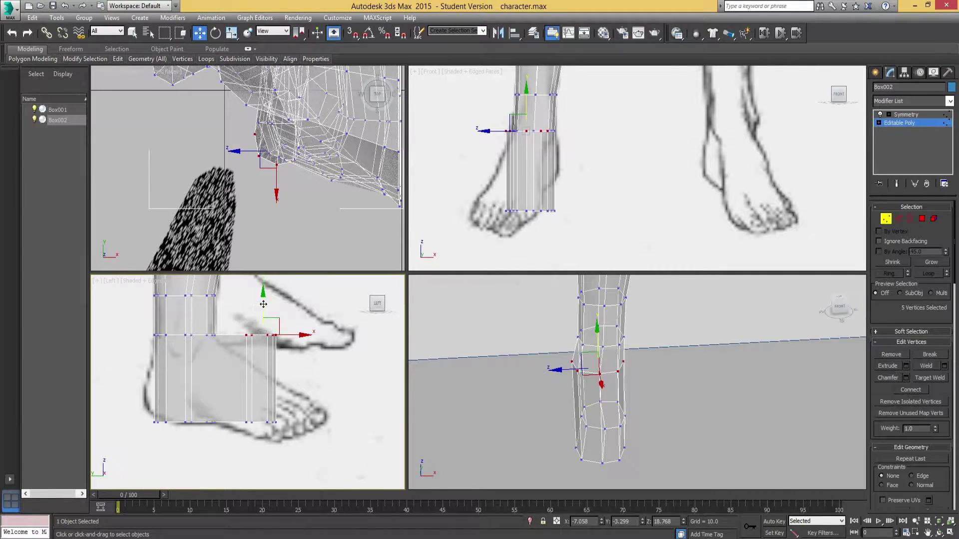
pyautogui.moveTo(263, 306); pyautogui.dragTo(306, 322)
pyautogui.keyDown('alt'); pyautogui.moveTo(510, 393); pyautogui.dragTo(604, 385, button='middle'); pyautogui.keyUp('alt')
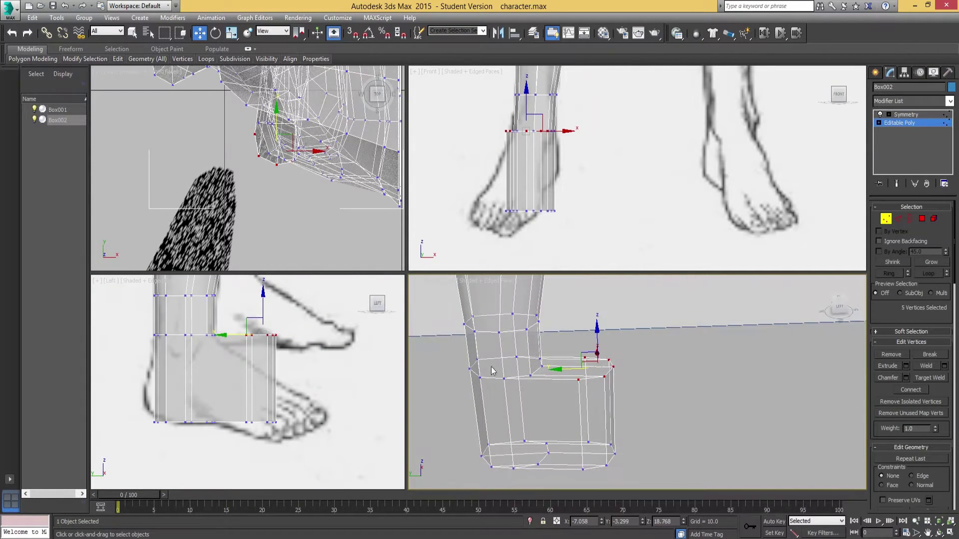
pyautogui.moveTo(264, 344); pyautogui.dragTo(263, 343, button='middle')
pyautogui.moveTo(263, 306); pyautogui.dragTo(279, 351)
# Step: At edge level, nudge the outer side edge of the foot's front end forward in the XY plane and select the matching inner edge
pyautogui.keyDown('alt'); pyautogui.moveTo(649, 383); pyautogui.dragTo(617, 304, button='middle'); pyautogui.keyUp('alt')
pyautogui.click(603, 416)
pyautogui.click(899, 219)
pyautogui.keyDown('alt'); pyautogui.moveTo(658, 414); pyautogui.dragTo(662, 371, button='middle'); pyautogui.keyUp('alt')
pyautogui.click(612, 392)
pyautogui.keyDown('alt'); pyautogui.moveTo(613, 394); pyautogui.dragTo(604, 451, button='middle'); pyautogui.keyUp('alt')
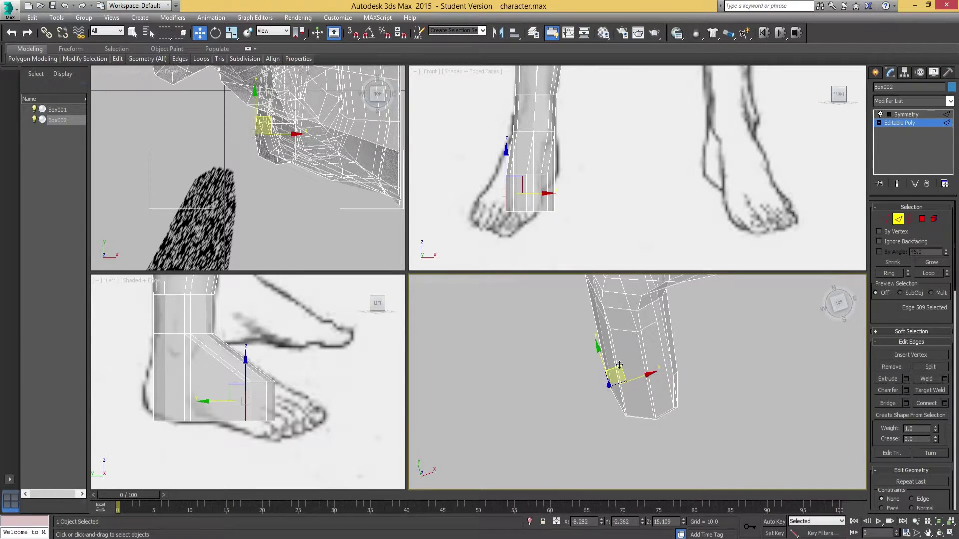
pyautogui.moveTo(619, 365); pyautogui.dragTo(624, 387)
pyautogui.keyDown('alt'); pyautogui.moveTo(624, 387); pyautogui.dragTo(675, 327, button='middle'); pyautogui.keyUp('alt')
pyautogui.click(684, 421)
pyautogui.moveTo(697, 404); pyautogui.dragTo(659, 326, button='middle')
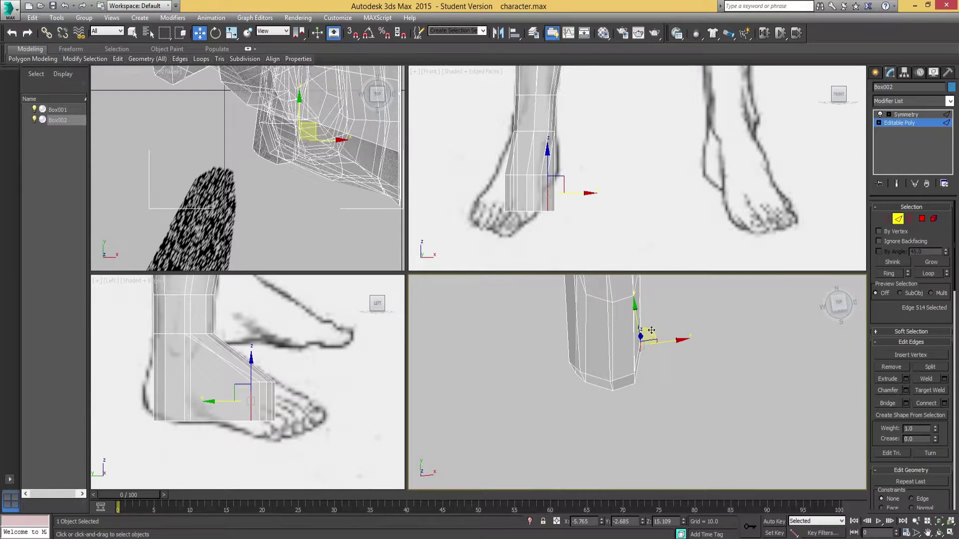
pyautogui.moveTo(651, 330)
pyautogui.mouseDown()
pyautogui.moveTo(664, 382)
pyautogui.moveTo(684, 343)
pyautogui.moveTo(646, 336)
pyautogui.mouseUp()
pyautogui.moveTo(654, 326)
pyautogui.keyDown('shift'); pyautogui.mouseDown()
pyautogui.moveTo(675, 362)
pyautogui.moveTo(658, 340)
pyautogui.moveTo(679, 405)
pyautogui.moveTo(711, 397)
pyautogui.moveTo(694, 344)
pyautogui.moveTo(655, 344)
pyautogui.mouseUp(); pyautogui.keyUp('shift')
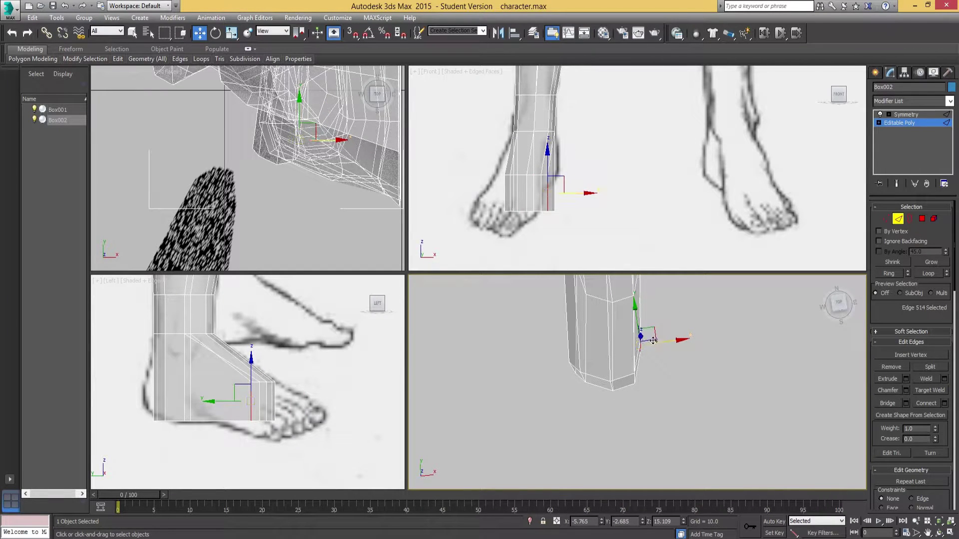
pyautogui.keyDown('shift'); pyautogui.moveTo(654, 340); pyautogui.dragTo(672, 423); pyautogui.keyUp('shift')
pyautogui.keyDown('alt'); pyautogui.moveTo(683, 389); pyautogui.dragTo(631, 375, button='middle'); pyautogui.keyUp('alt')
pyautogui.hotkey('ctrl', 'z')
pyautogui.hotkey('shift', 'z')
pyautogui.hotkey('shift', 'z')
pyautogui.hotkey('shift', 'z')
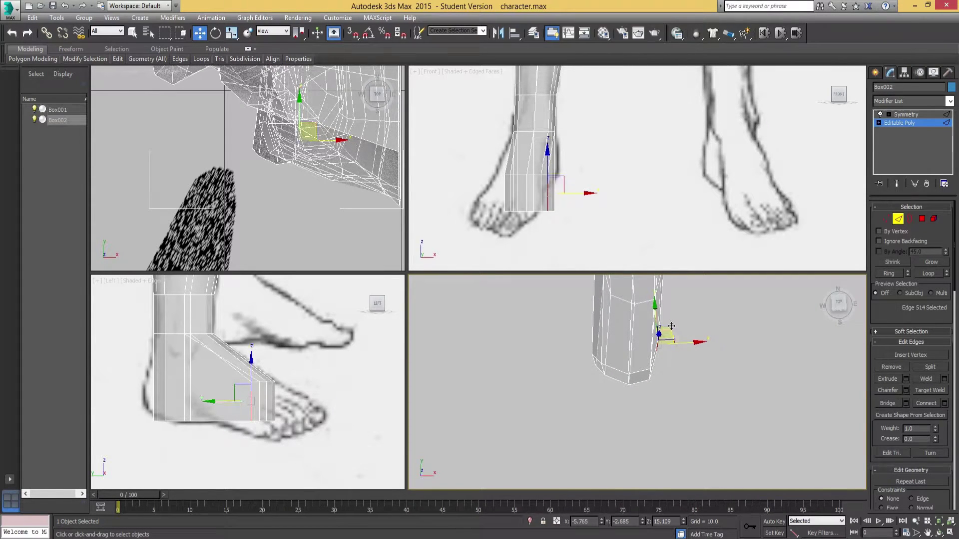
# Step: Move the selected inner edge forward and nudge the neighbouring front edges so the foot's end follows a smooth curve
pyautogui.moveTo(672, 326); pyautogui.dragTo(670, 352)
pyautogui.keyDown('alt'); pyautogui.moveTo(641, 400); pyautogui.dragTo(627, 376, button='middle'); pyautogui.keyUp('alt')
pyautogui.click(606, 376)
pyautogui.moveTo(619, 358)
pyautogui.mouseDown()
pyautogui.moveTo(646, 374)
pyautogui.moveTo(655, 362)
pyautogui.moveTo(630, 373)
pyautogui.mouseUp()
pyautogui.click(652, 372)
pyautogui.click(630, 381)
pyautogui.keyDown('alt'); pyautogui.moveTo(630, 397); pyautogui.dragTo(637, 361, button='middle'); pyautogui.keyUp('alt')
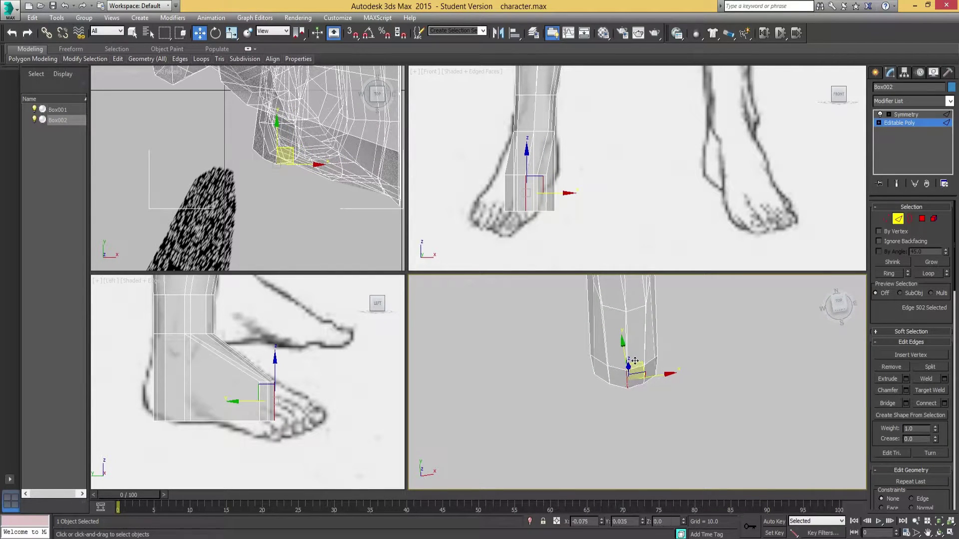
# Step: Extrude the four front polygons of the foot forward as a group, adjusting the height to reach the toe tips of the side reference
pyautogui.moveTo(634, 360)
pyautogui.keyDown('alt'); pyautogui.mouseDown(button='middle')
pyautogui.moveTo(625, 409)
pyautogui.moveTo(617, 363)
pyautogui.moveTo(570, 316)
pyautogui.moveTo(674, 387)
pyautogui.moveTo(633, 370)
pyautogui.mouseUp(button='middle'); pyautogui.keyUp('alt')
pyautogui.click(921, 219)
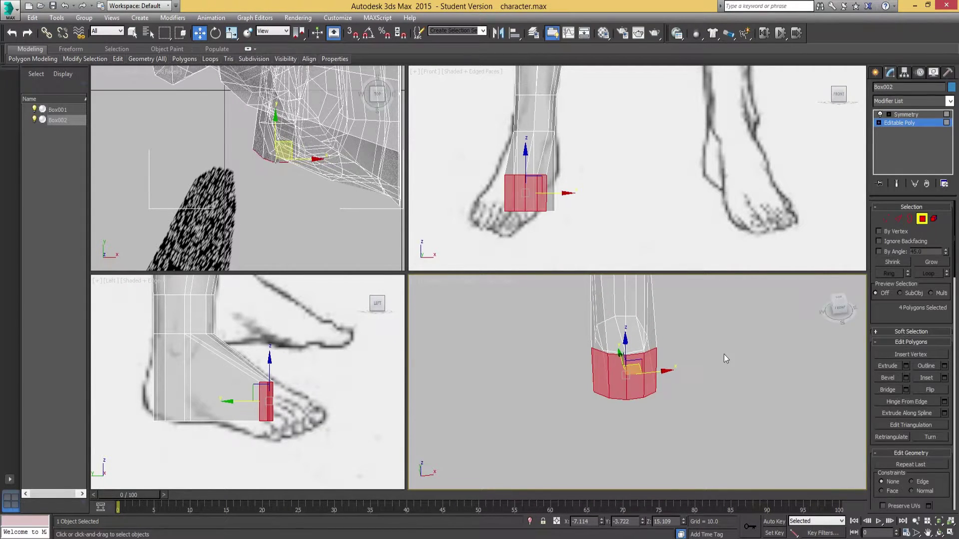
pyautogui.moveTo(298, 385); pyautogui.dragTo(290, 383, button='middle')
pyautogui.keyDown('alt'); pyautogui.moveTo(606, 384); pyautogui.dragTo(837, 384, button='middle'); pyautogui.keyUp('alt')
pyautogui.click(906, 366)
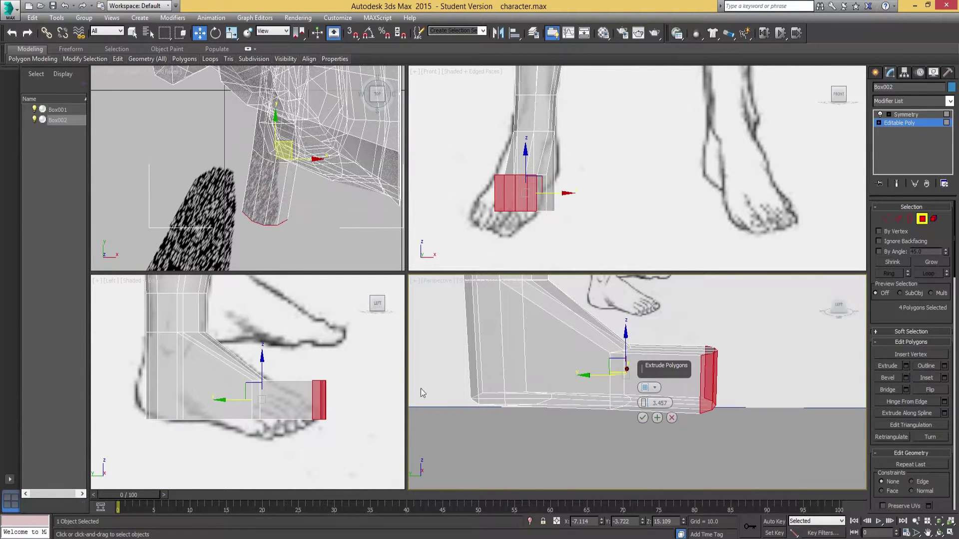
pyautogui.moveTo(335, 365); pyautogui.dragTo(345, 363, button='middle')
pyautogui.moveTo(256, 404)
pyautogui.mouseDown()
pyautogui.moveTo(254, 420)
pyautogui.moveTo(252, 411)
pyautogui.mouseUp()
pyautogui.click(254, 418)
# Step: Select the five upper vertices at the toe end and lower them to about Z 15.56 to taper the foot like the side reference
pyautogui.keyDown('alt'); pyautogui.moveTo(603, 399); pyautogui.dragTo(557, 420, button='middle'); pyautogui.keyUp('alt')
pyautogui.moveTo(667, 399); pyautogui.dragTo(633, 346, button='middle')
pyautogui.click(886, 220)
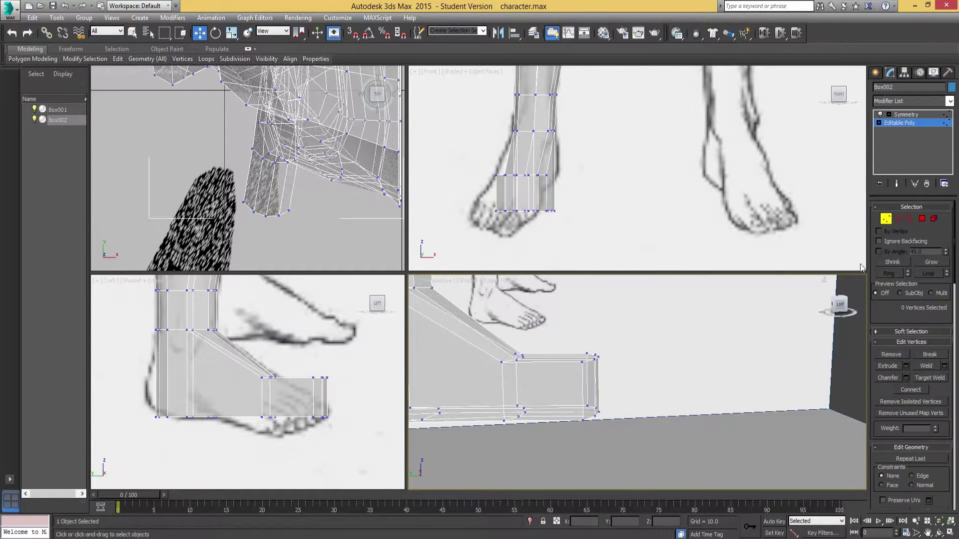
pyautogui.moveTo(572, 343); pyautogui.dragTo(631, 376)
pyautogui.keyDown('alt'); pyautogui.moveTo(631, 376); pyautogui.dragTo(615, 394, button='middle'); pyautogui.keyUp('alt')
pyautogui.moveTo(355, 378); pyautogui.dragTo(334, 353, button='middle')
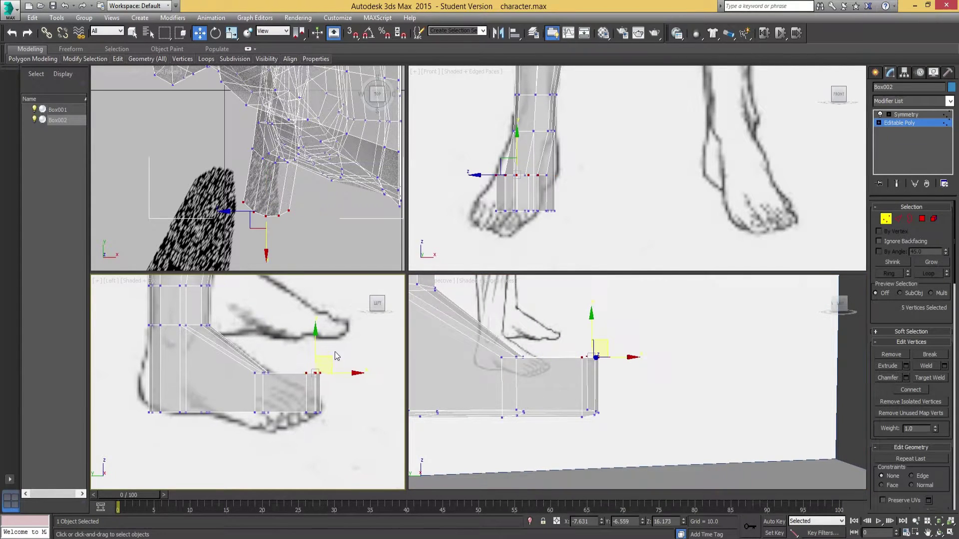
pyautogui.moveTo(313, 339); pyautogui.dragTo(338, 357)
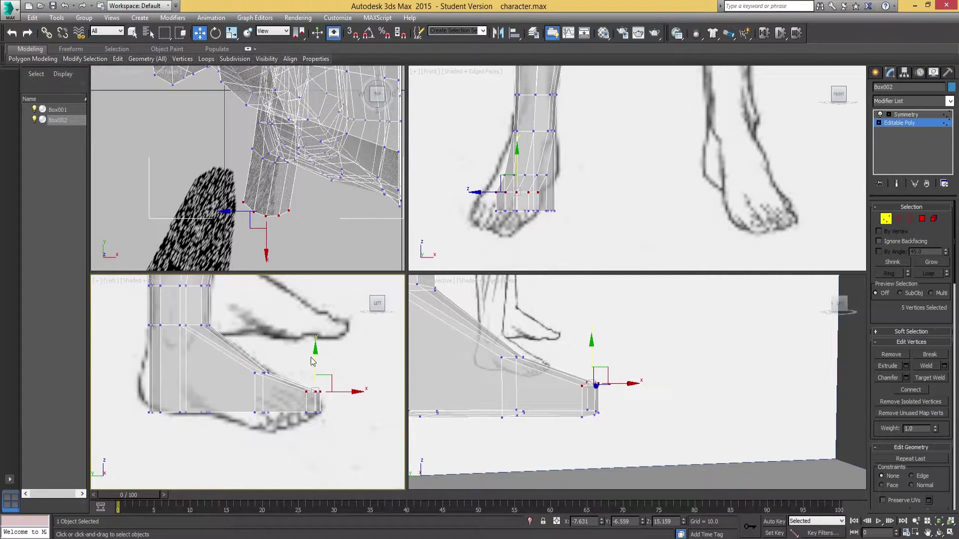
pyautogui.moveTo(316, 360); pyautogui.dragTo(318, 353)
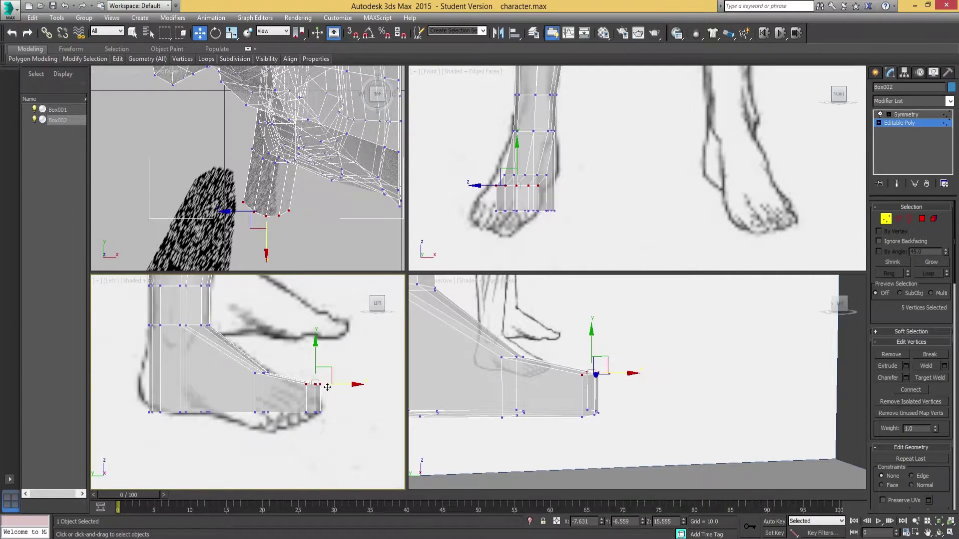
# Step: Turn off see-through display, select the ten toe-end vertices, and scale them wider along X to flare the front of the foot
pyautogui.moveTo(594, 403); pyautogui.dragTo(612, 447, button='middle')
pyautogui.moveTo(640, 408)
pyautogui.keyDown('alt'); pyautogui.mouseDown(button='middle')
pyautogui.moveTo(657, 403)
pyautogui.moveTo(605, 381)
pyautogui.moveTo(614, 394)
pyautogui.moveTo(595, 388)
pyautogui.moveTo(593, 442)
pyautogui.moveTo(649, 445)
pyautogui.mouseUp(button='middle'); pyautogui.keyUp('alt')
pyautogui.hotkey('alt', 'x')
pyautogui.moveTo(504, 391); pyautogui.dragTo(504, 391)
pyautogui.keyDown('alt'); pyautogui.moveTo(514, 386); pyautogui.dragTo(579, 305, button='middle'); pyautogui.keyUp('alt')
pyautogui.rightClick(349, 438)
pyautogui.keyDown('alt'); pyautogui.moveTo(567, 381); pyautogui.dragTo(553, 451, button='middle'); pyautogui.keyUp('alt')
pyautogui.press('r')
pyautogui.moveTo(559, 425); pyautogui.dragTo(548, 447)
pyautogui.keyDown('alt'); pyautogui.moveTo(580, 449); pyautogui.dragTo(588, 424, button='middle'); pyautogui.keyUp('alt')
pyautogui.press('e')
pyautogui.press('w')
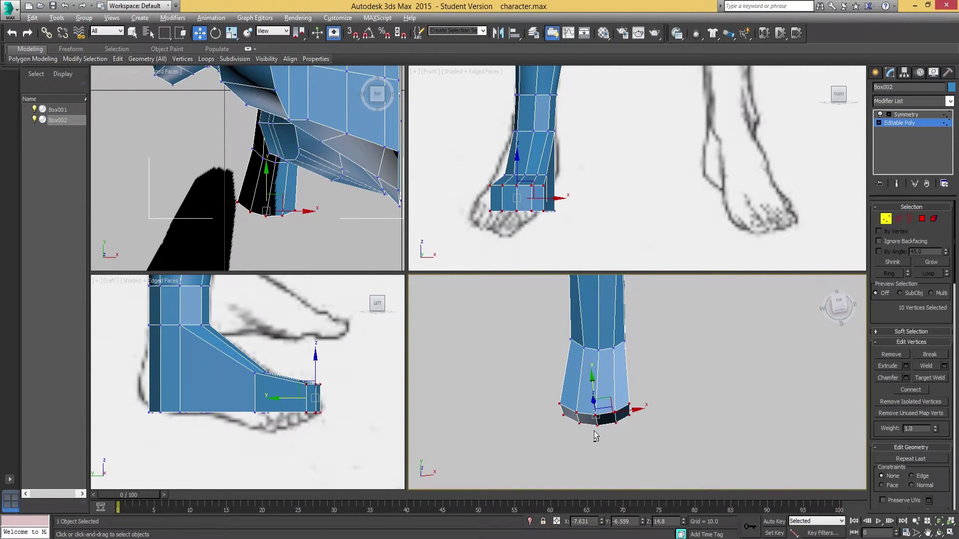
pyautogui.moveTo(596, 436)
pyautogui.keyDown('alt'); pyautogui.mouseDown(button='middle')
pyautogui.moveTo(598, 462)
pyautogui.moveTo(602, 442)
pyautogui.mouseUp(button='middle'); pyautogui.keyUp('alt')
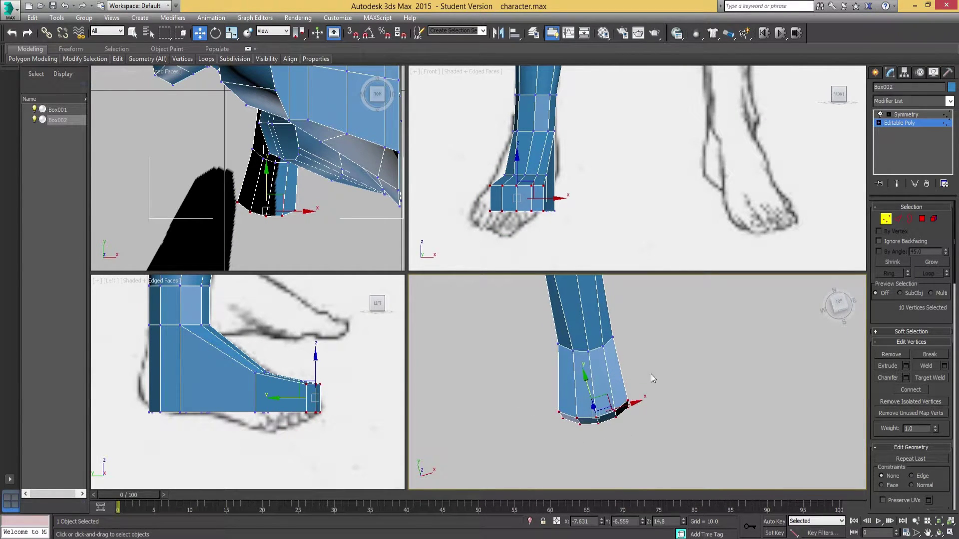
pyautogui.keyDown('alt'); pyautogui.moveTo(604, 436); pyautogui.dragTo(689, 421, button='middle'); pyautogui.keyUp('alt')
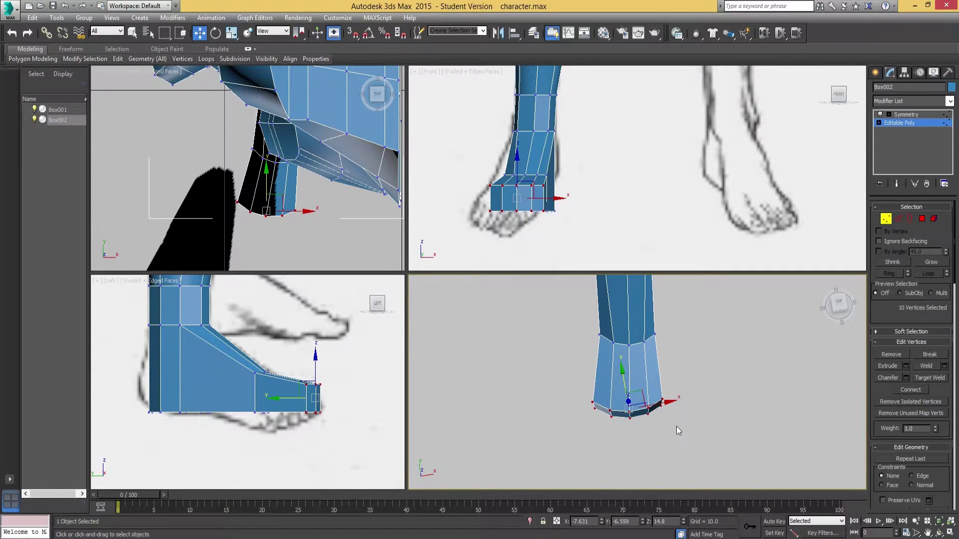
pyautogui.click(922, 219)
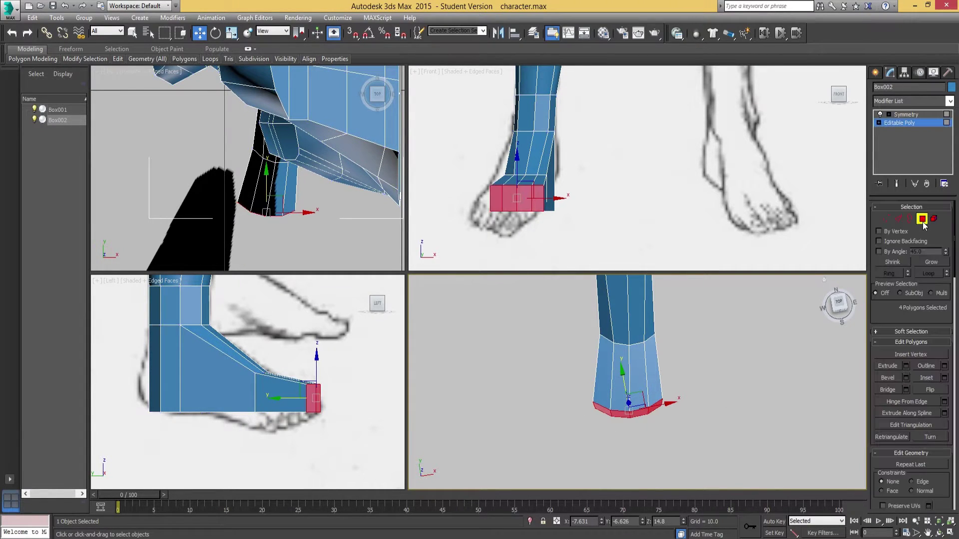
pyautogui.click(885, 219)
pyautogui.click(674, 428)
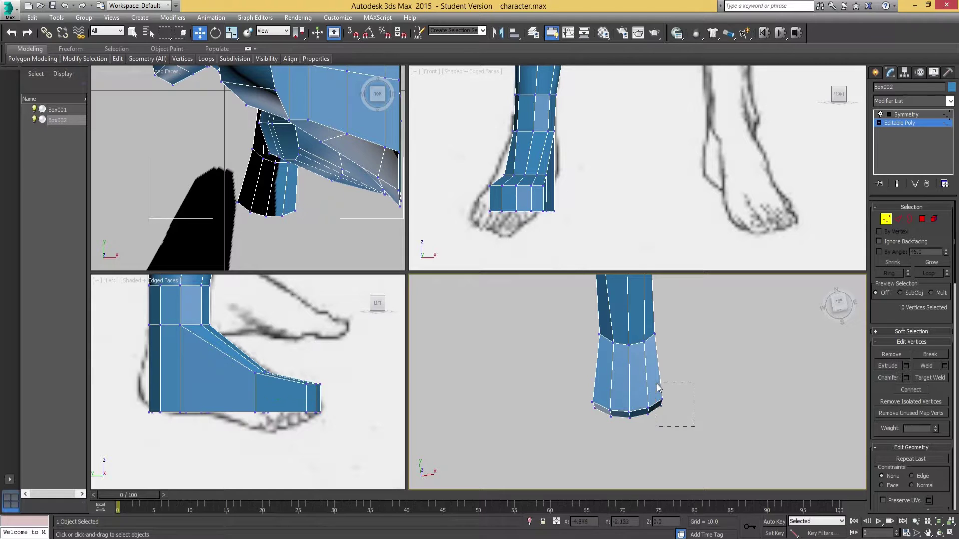
pyautogui.moveTo(657, 385); pyautogui.dragTo(656, 383)
pyautogui.keyDown('alt'); pyautogui.moveTo(664, 384); pyautogui.dragTo(669, 393, button='middle'); pyautogui.keyUp('alt')
pyautogui.moveTo(672, 391); pyautogui.dragTo(669, 398)
pyautogui.hotkey('ctrl', 'z')
# Step: Move the inner toe-end vertices forward and adjust the outer ones so the toe line slants back toward the foot's outer side
pyautogui.moveTo(678, 442); pyautogui.dragTo(662, 399)
pyautogui.keyDown('alt'); pyautogui.moveTo(663, 427); pyautogui.dragTo(673, 406, button='middle'); pyautogui.keyUp('alt')
pyautogui.moveTo(655, 394); pyautogui.dragTo(653, 392)
pyautogui.moveTo(667, 395)
pyautogui.keyDown('alt'); pyautogui.mouseDown(button='middle')
pyautogui.moveTo(672, 405)
pyautogui.moveTo(669, 394)
pyautogui.mouseUp(button='middle'); pyautogui.keyUp('alt')
pyautogui.moveTo(670, 394); pyautogui.dragTo(672, 399)
pyautogui.moveTo(580, 403); pyautogui.dragTo(605, 387)
pyautogui.keyDown('alt'); pyautogui.moveTo(631, 412); pyautogui.dragTo(648, 432, button='middle'); pyautogui.keyUp('alt')
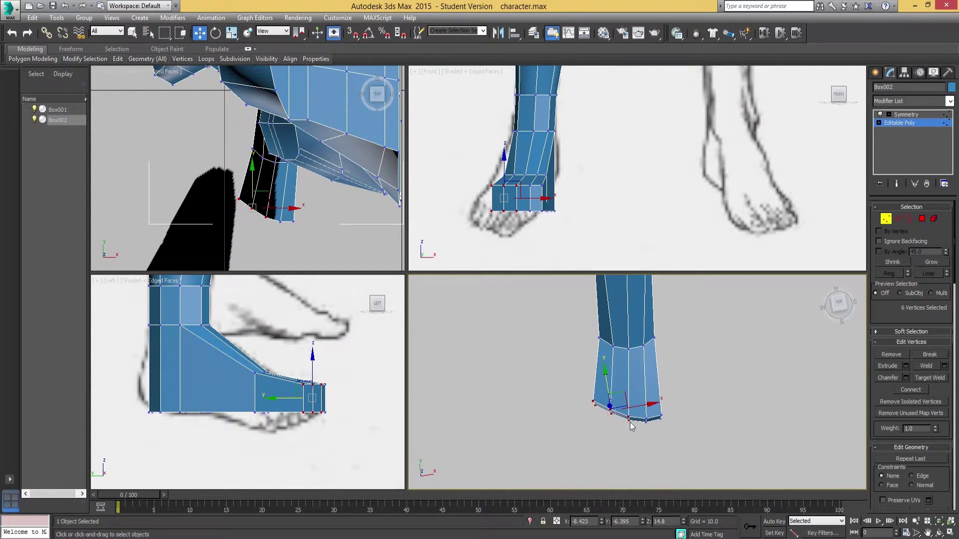
# Step: Clear the vertex selection and examine the foot's shape from the front, the side and above
pyautogui.keyDown('alt'); pyautogui.moveTo(581, 391); pyautogui.dragTo(656, 375, button='middle'); pyautogui.keyUp('alt')
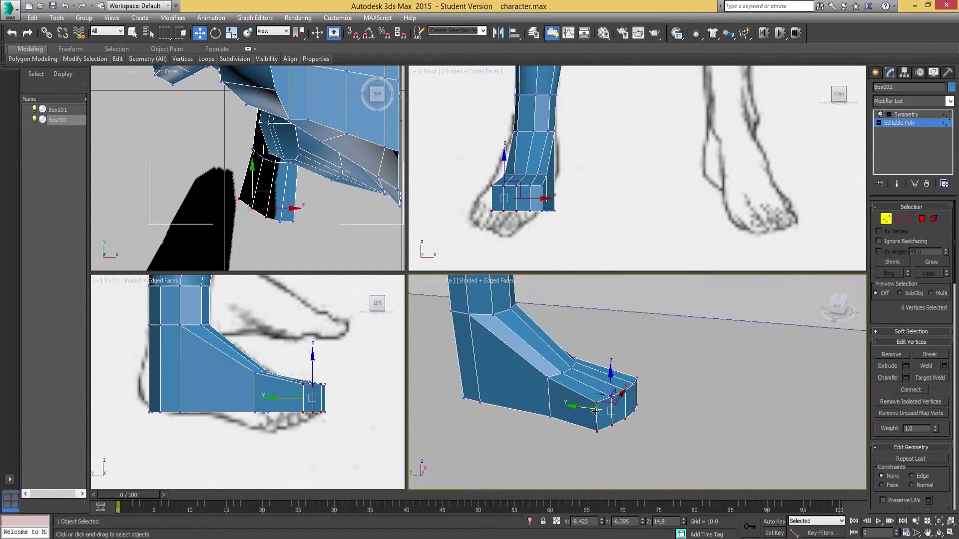
pyautogui.keyDown('alt'); pyautogui.moveTo(597, 431); pyautogui.dragTo(569, 436, button='middle'); pyautogui.keyUp('alt')
pyautogui.click(628, 447)
pyautogui.scroll(4, 582, 442)
pyautogui.scroll(-4, 583, 443)
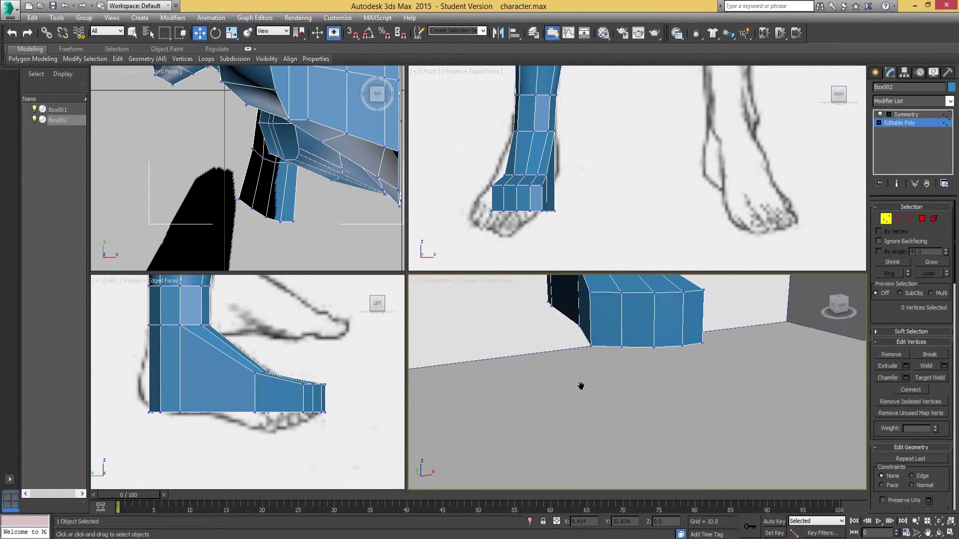
pyautogui.scroll(4, 550, 405)
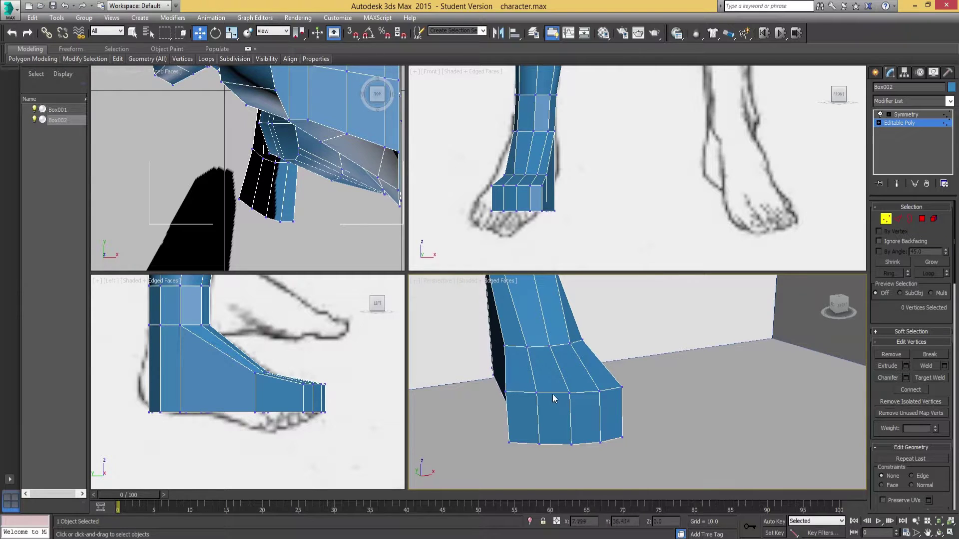
pyautogui.keyDown('alt'); pyautogui.moveTo(571, 423); pyautogui.dragTo(542, 425, button='middle'); pyautogui.keyUp('alt')
pyautogui.scroll(-4, 580, 382)
pyautogui.keyDown('alt'); pyautogui.moveTo(582, 352); pyautogui.dragTo(541, 379, button='middle'); pyautogui.keyUp('alt')
# Step: Select the vertex row around the middle of the foot and scale it to about 106% along X
pyautogui.scroll(4, 593, 368)
pyautogui.moveTo(556, 313); pyautogui.dragTo(585, 393, button='middle')
pyautogui.scroll(3, 591, 379)
pyautogui.moveTo(642, 425); pyautogui.dragTo(642, 425)
pyautogui.moveTo(571, 415)
pyautogui.keyDown('alt'); pyautogui.mouseDown(button='middle')
pyautogui.moveTo(628, 382)
pyautogui.moveTo(574, 423)
pyautogui.mouseUp(button='middle'); pyautogui.keyUp('alt')
pyautogui.press('e')
pyautogui.press('r')
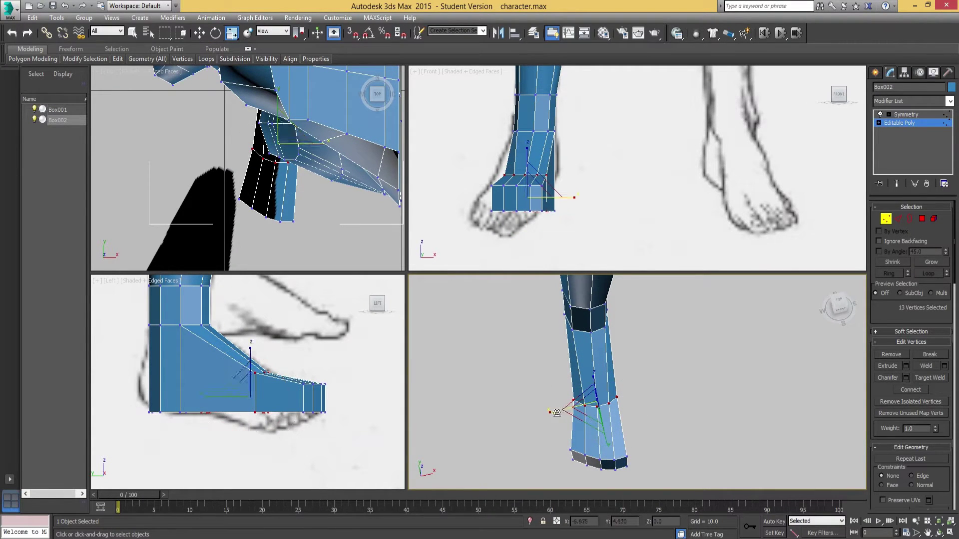
pyautogui.moveTo(553, 413); pyautogui.dragTo(552, 413)
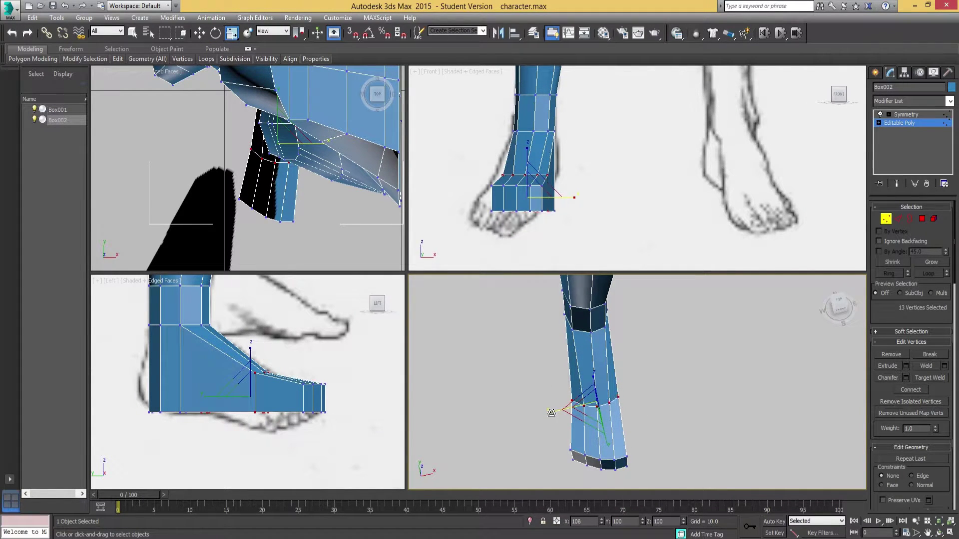
pyautogui.press('w')
# Step: Try to widen the rear of the foot by moving its outer and inner vertical side edges outward along X
pyautogui.keyDown('alt'); pyautogui.moveTo(552, 413); pyautogui.dragTo(608, 338, button='middle'); pyautogui.keyUp('alt')
pyautogui.press('2')
pyautogui.click(595, 361)
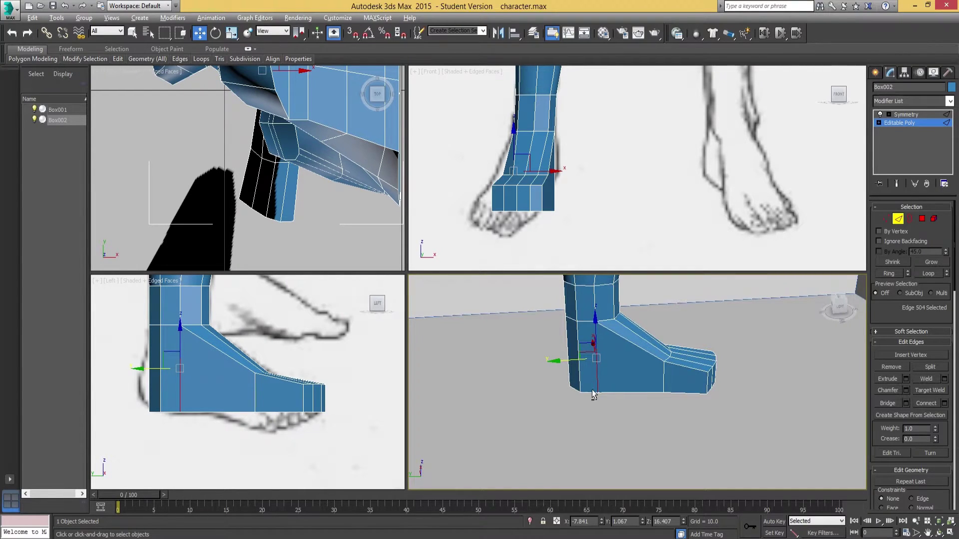
pyautogui.keyDown('alt'); pyautogui.moveTo(593, 393); pyautogui.dragTo(606, 339, button='middle'); pyautogui.keyUp('alt')
pyautogui.moveTo(574, 357); pyautogui.dragTo(573, 352)
pyautogui.keyDown('alt'); pyautogui.moveTo(574, 352); pyautogui.dragTo(568, 301, button='middle'); pyautogui.keyUp('alt')
pyautogui.click(560, 358)
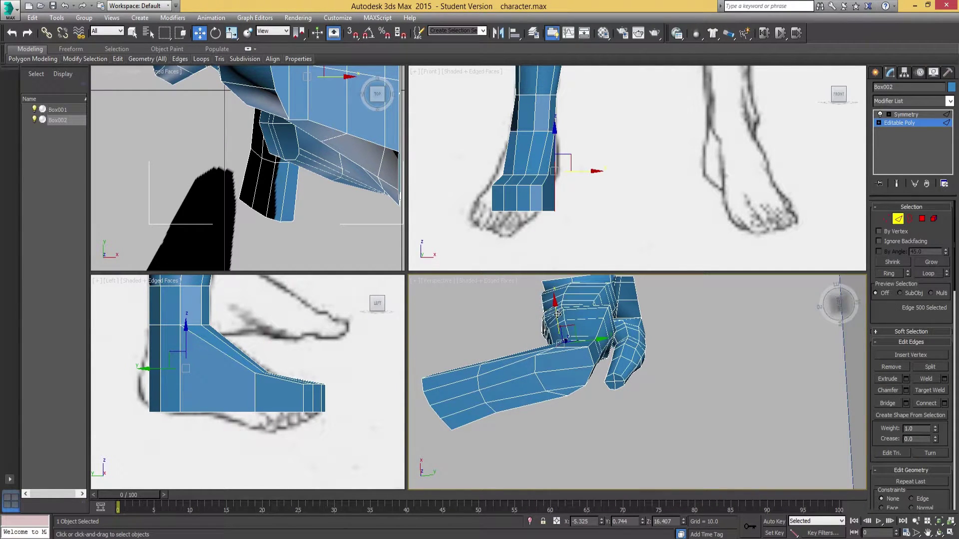
pyautogui.moveTo(557, 315); pyautogui.dragTo(555, 306)
pyautogui.keyDown('alt'); pyautogui.moveTo(555, 307); pyautogui.dragTo(577, 405, button='middle'); pyautogui.keyUp('alt')
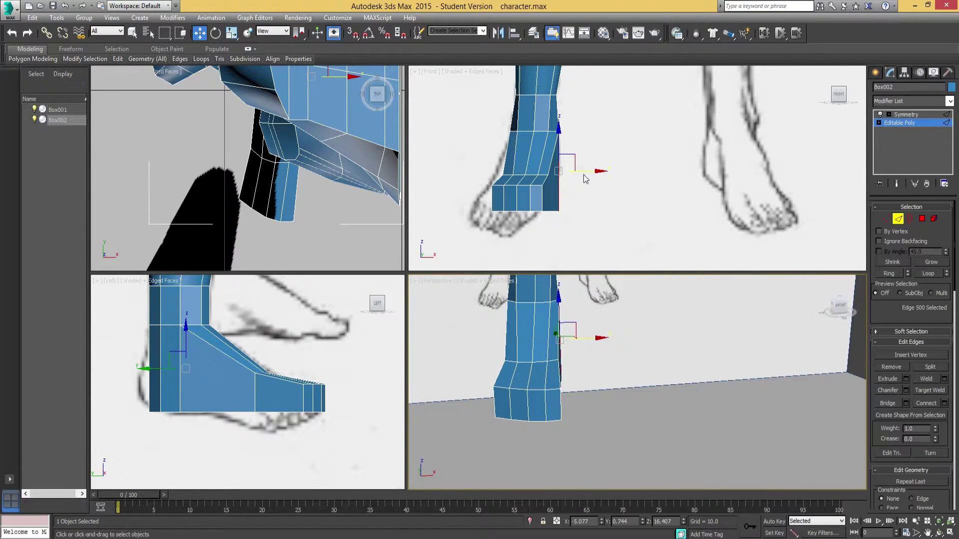
pyautogui.moveTo(592, 172); pyautogui.dragTo(593, 171)
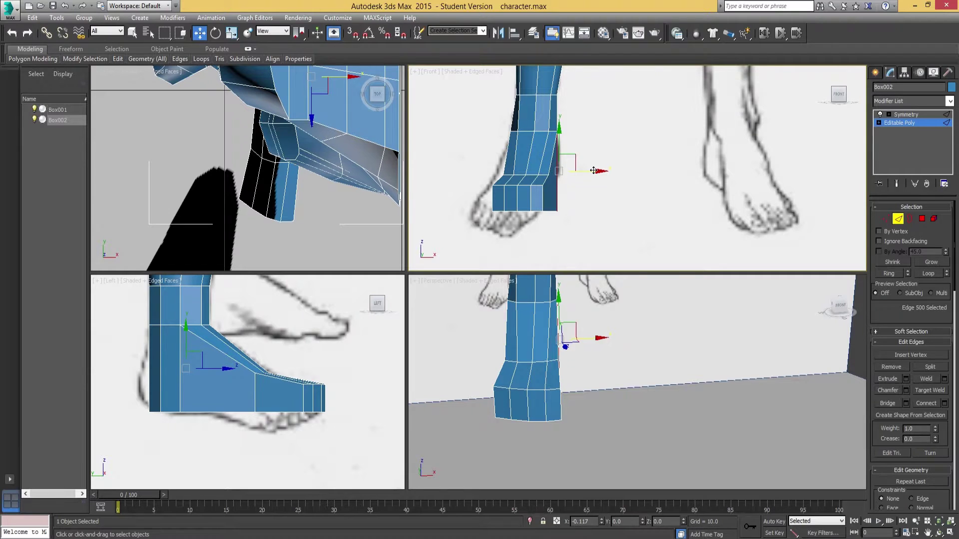
# Step: Undo the moves of the rear foot's vertical side edges
pyautogui.hotkey('ctrl', 'z')
pyautogui.hotkey('ctrl', 'z')
pyautogui.hotkey('ctrl', 'z')
pyautogui.hotkey('ctrl', 'z')
pyautogui.hotkey('ctrl', 'z')
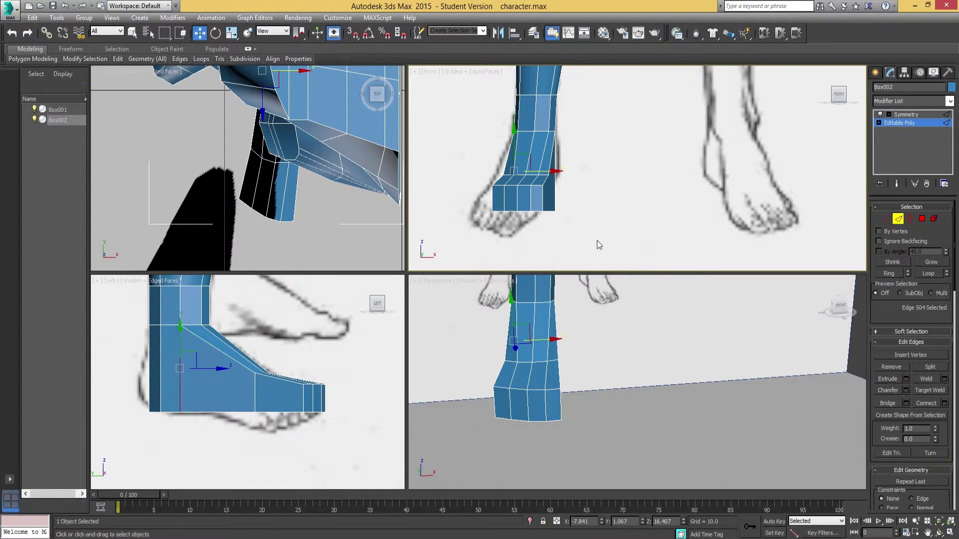
# Step: Move the rear sole vertex on the foot's inner side slightly outward along X to widen the base
pyautogui.click(885, 219)
pyautogui.keyDown('alt'); pyautogui.moveTo(604, 397); pyautogui.dragTo(545, 344, button='middle'); pyautogui.keyUp('alt')
pyautogui.click(537, 347)
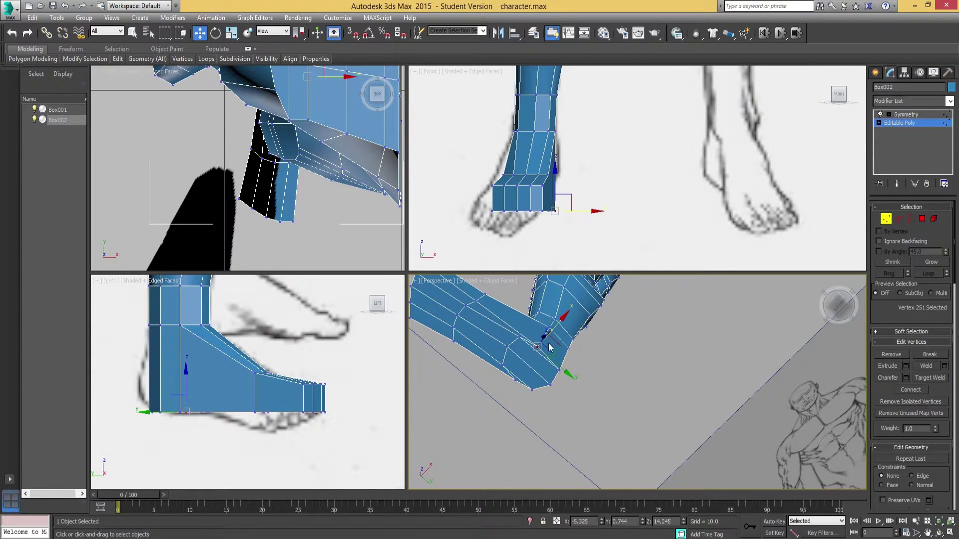
pyautogui.moveTo(559, 323); pyautogui.dragTo(512, 396)
pyautogui.click(512, 384)
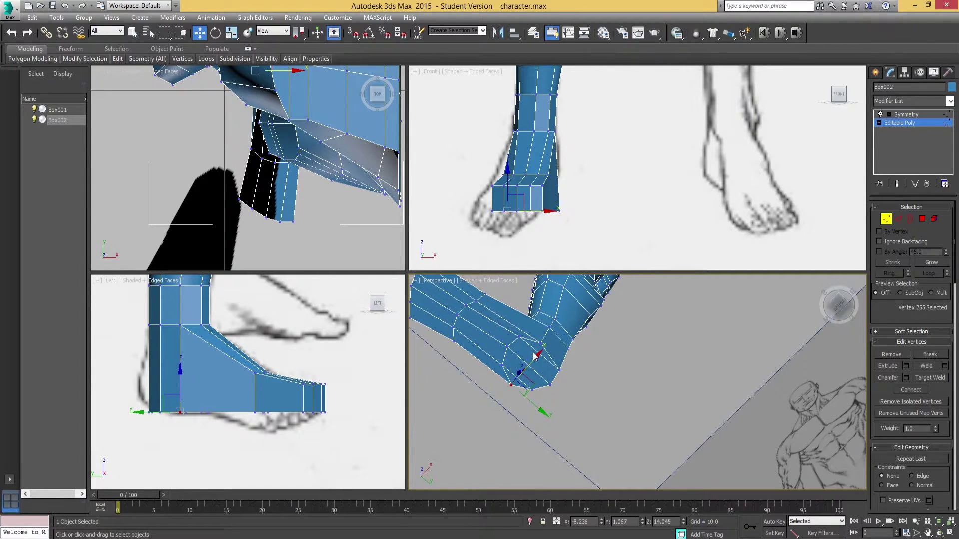
pyautogui.moveTo(532, 364)
pyautogui.keyDown('alt'); pyautogui.mouseDown(button='middle')
pyautogui.moveTo(544, 366)
pyautogui.moveTo(514, 373)
pyautogui.moveTo(528, 356)
pyautogui.mouseUp(button='middle'); pyautogui.keyUp('alt')
pyautogui.click(496, 337)
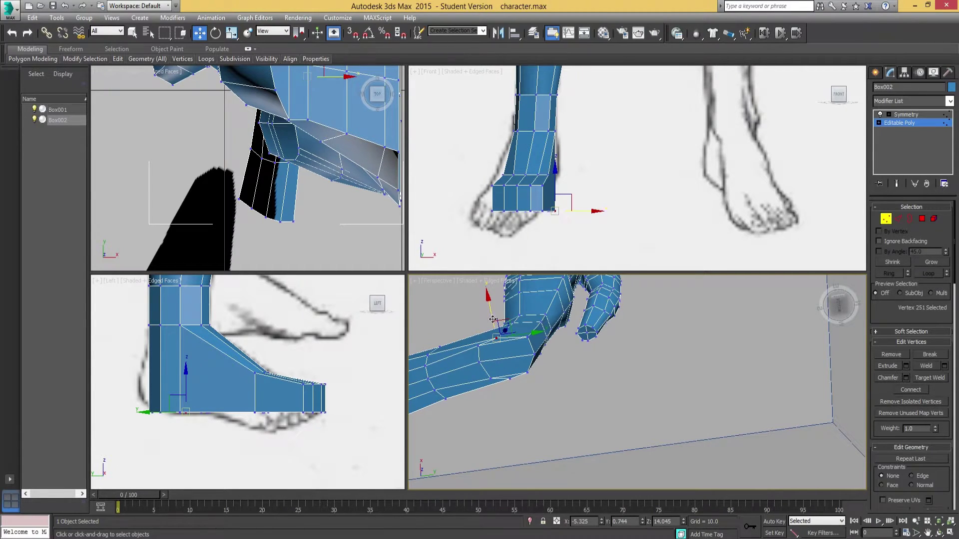
pyautogui.moveTo(491, 310); pyautogui.dragTo(489, 305)
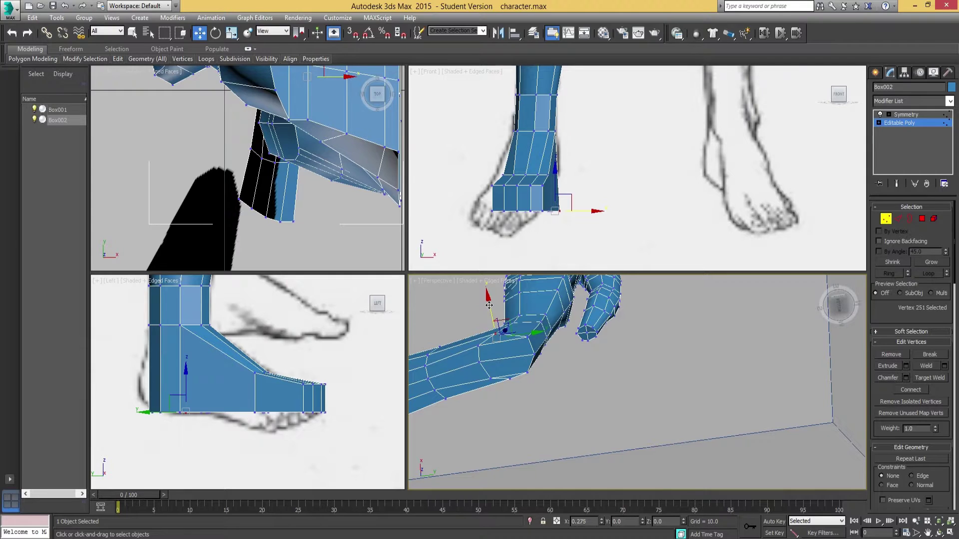
# Step: Move the matching rear sole vertex on the foot's outer side about 0.43 outward along X
pyautogui.click(511, 378)
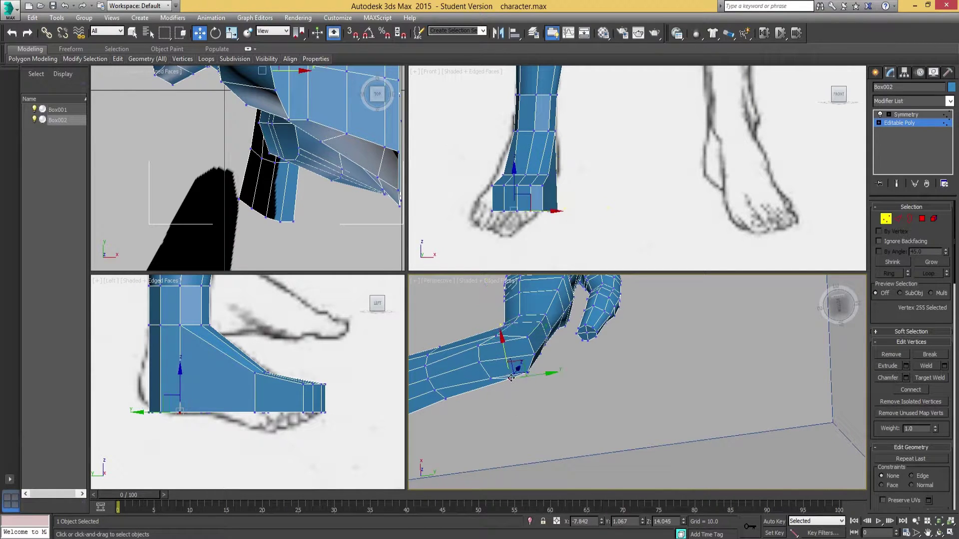
pyautogui.moveTo(507, 351); pyautogui.dragTo(509, 358)
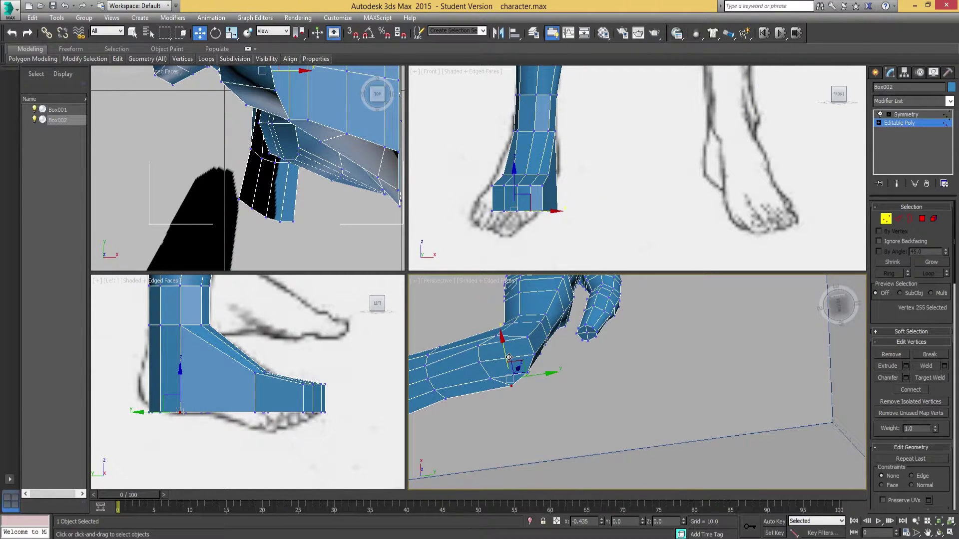
pyautogui.moveTo(508, 358); pyautogui.dragTo(509, 359)
pyautogui.keyDown('alt'); pyautogui.moveTo(525, 379); pyautogui.dragTo(495, 367, button='middle'); pyautogui.keyUp('alt')
pyautogui.scroll(-4, 539, 411)
pyautogui.scroll(5, 548, 452)
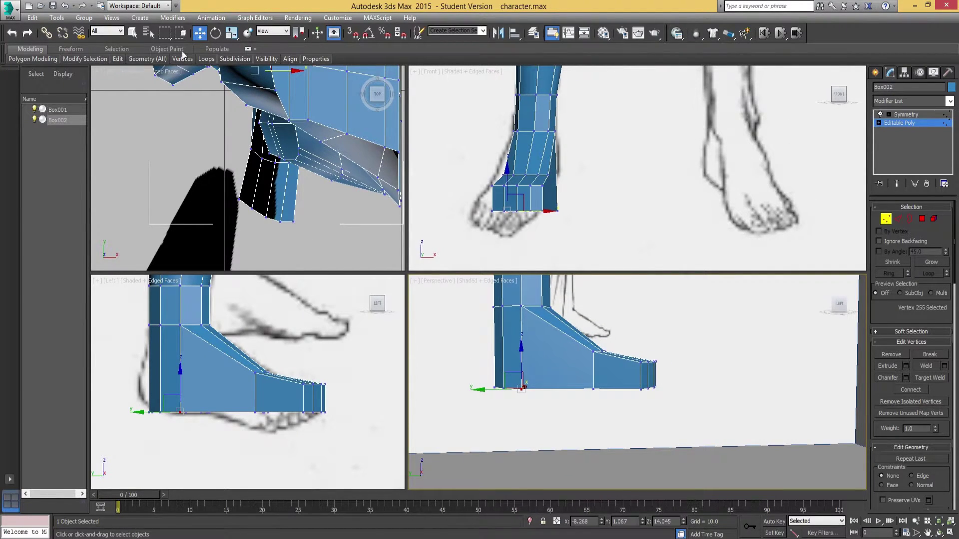
# Step: Insert a horizontal edge loop around the foot, midway between sole and instep, with Swift Loop
pyautogui.click(116, 50)
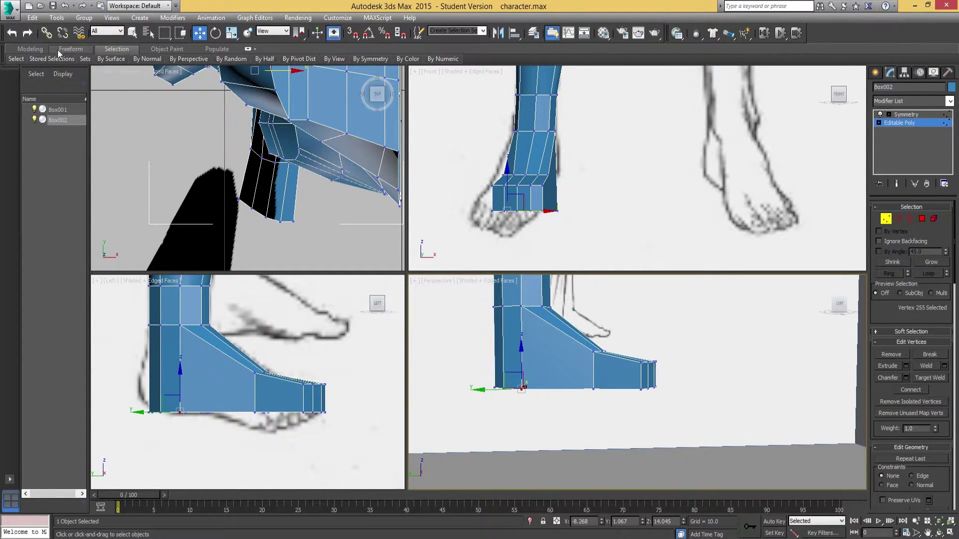
pyautogui.click(31, 49)
pyautogui.moveTo(121, 58)
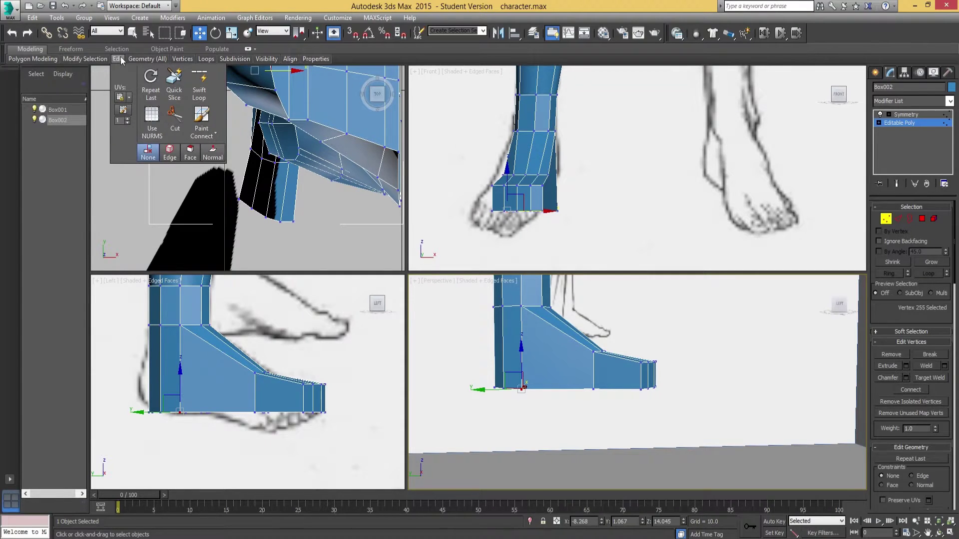
pyautogui.moveTo(75, 59)
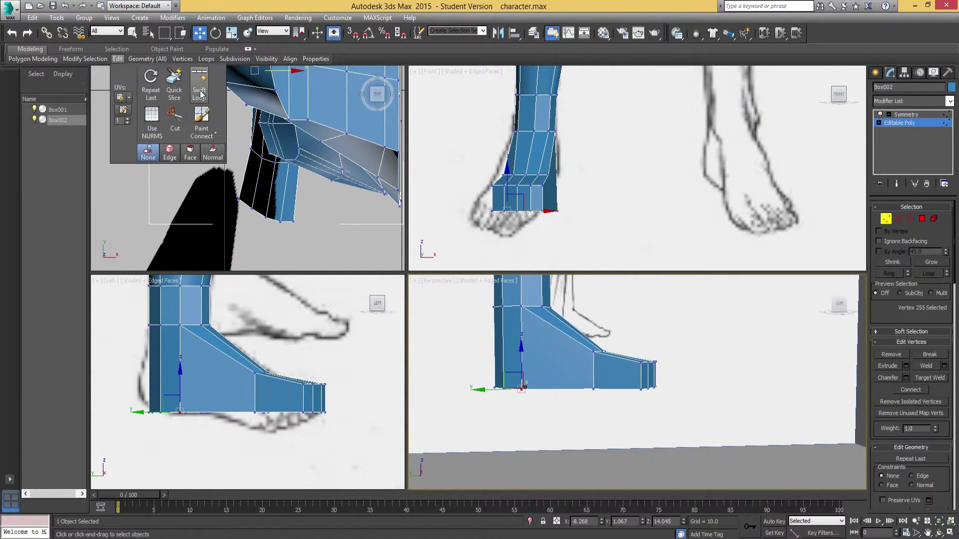
pyautogui.click(199, 85)
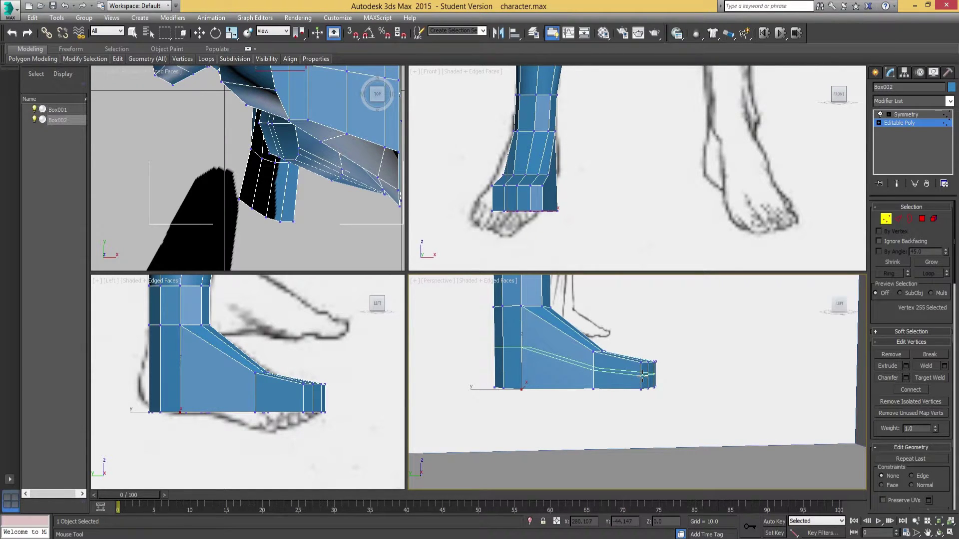
pyautogui.click(643, 374)
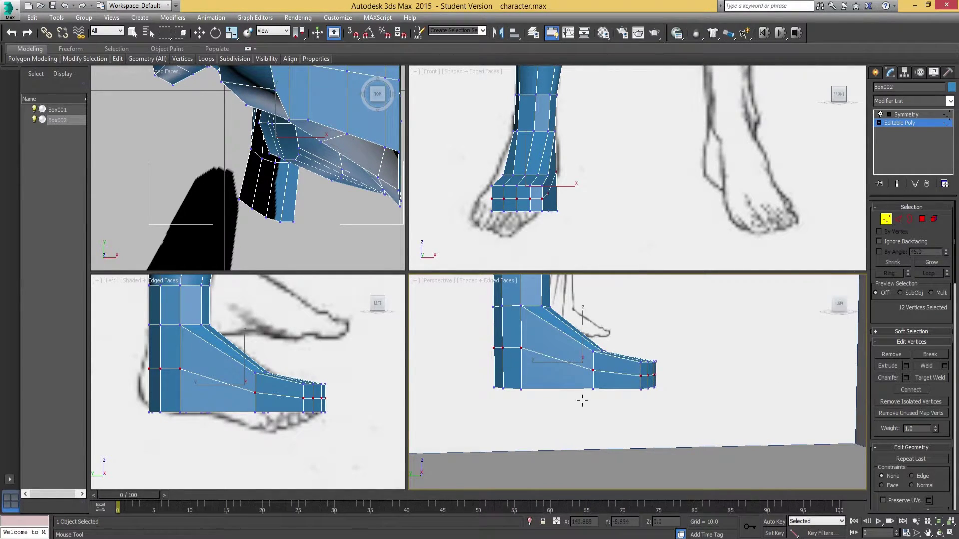
# Step: Scale the vertices of the foot's horizontal loop to 0% along Z so they lie level
pyautogui.press('w')
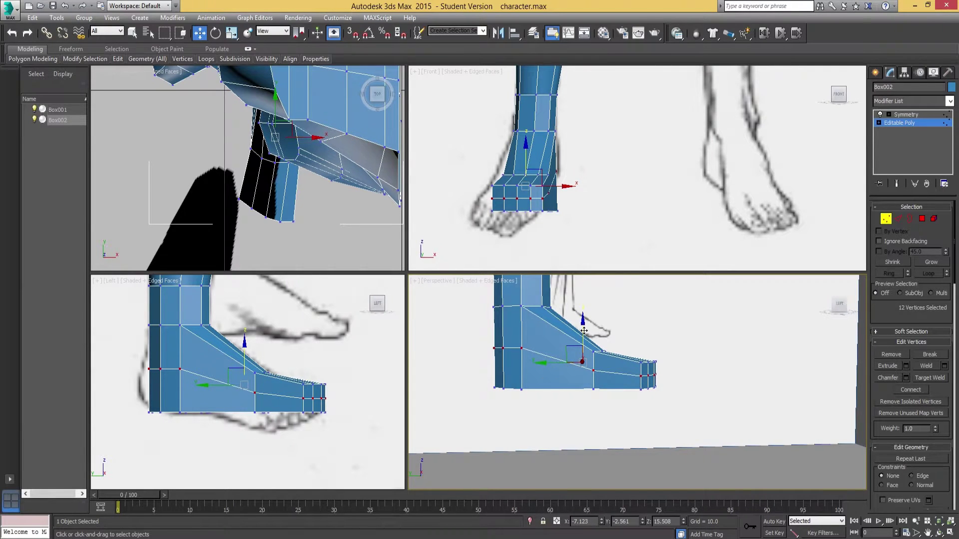
pyautogui.press('e')
pyautogui.press('r')
pyautogui.click(899, 220)
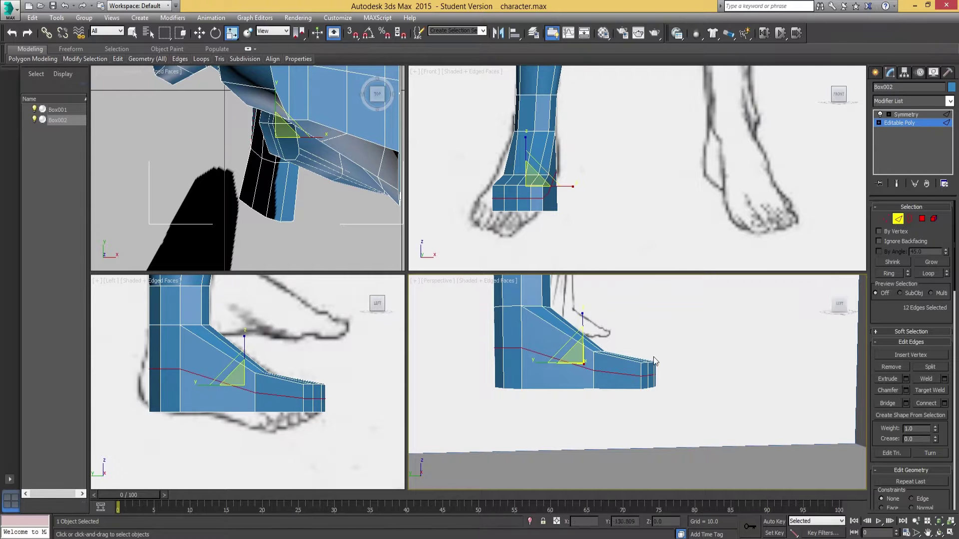
pyautogui.moveTo(705, 352)
pyautogui.keyDown('alt'); pyautogui.mouseDown(button='middle')
pyautogui.moveTo(519, 361)
pyautogui.moveTo(514, 343)
pyautogui.moveTo(709, 354)
pyautogui.moveTo(658, 348)
pyautogui.moveTo(696, 358)
pyautogui.mouseUp(button='middle'); pyautogui.keyUp('alt')
pyautogui.hotkey('shift', 'z')
pyautogui.click(885, 219)
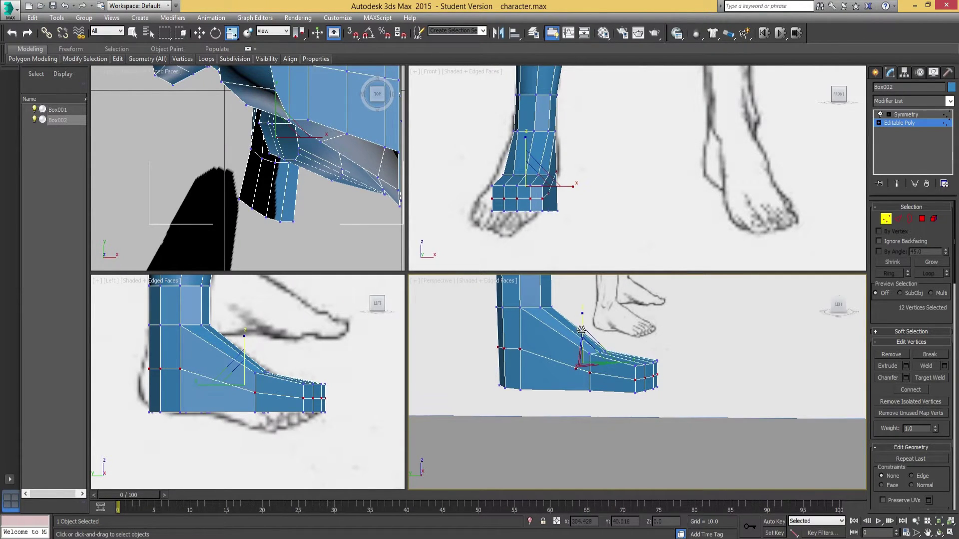
pyautogui.moveTo(322, 366); pyautogui.dragTo(310, 366, button='middle')
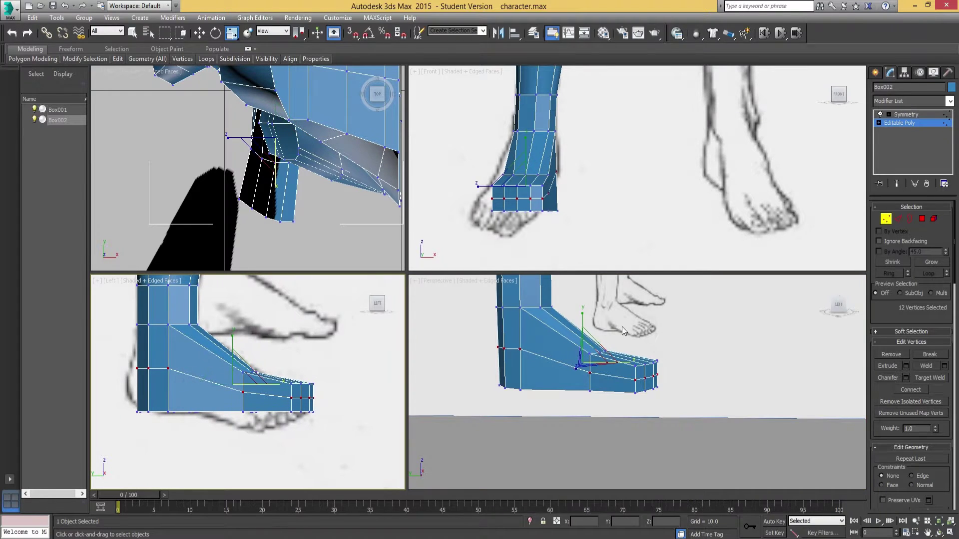
pyautogui.moveTo(580, 323)
pyautogui.mouseDown(button='middle')
pyautogui.moveTo(596, 321)
pyautogui.moveTo(531, 332)
pyautogui.moveTo(551, 324)
pyautogui.mouseUp(button='middle')
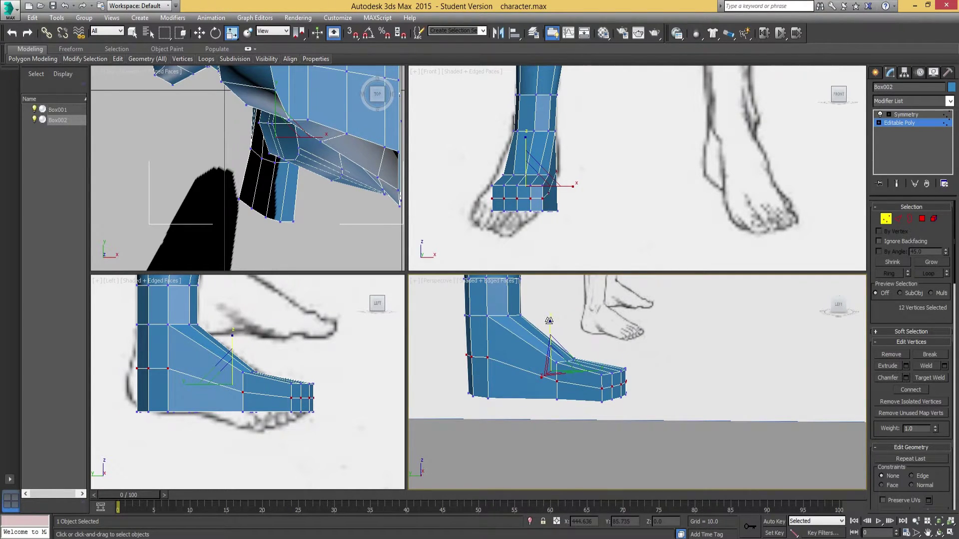
pyautogui.moveTo(549, 322); pyautogui.dragTo(592, 44)
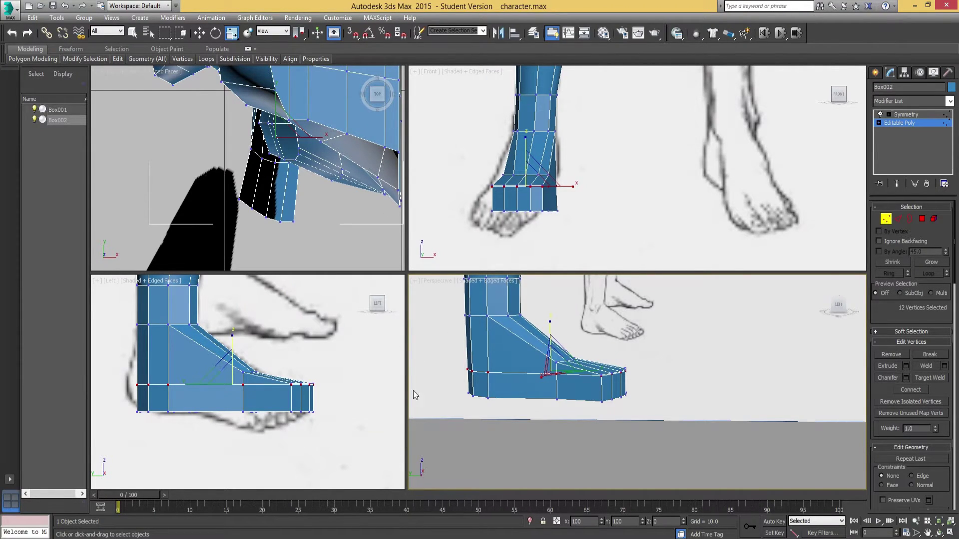
pyautogui.moveTo(452, 321); pyautogui.dragTo(485, 288)
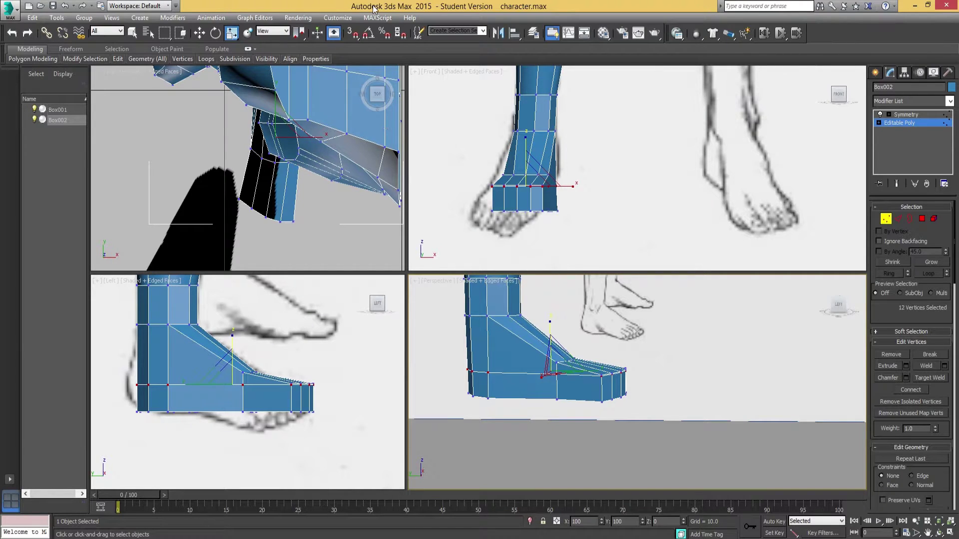
# Step: Try to reposition the flattened foot loop along Z, closer to the sole
pyautogui.press('w')
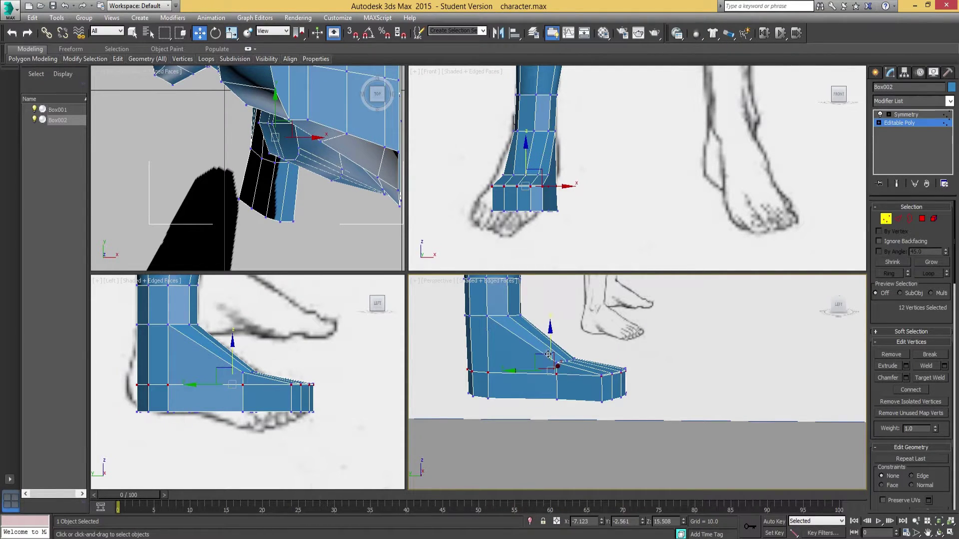
pyautogui.moveTo(549, 342); pyautogui.dragTo(560, 353)
pyautogui.keyDown('alt'); pyautogui.moveTo(559, 404); pyautogui.dragTo(573, 394, button='middle'); pyautogui.keyUp('alt')
pyautogui.moveTo(553, 348); pyautogui.dragTo(552, 345)
pyautogui.keyDown('alt'); pyautogui.moveTo(643, 405); pyautogui.dragTo(632, 432, button='middle'); pyautogui.keyUp('alt')
# Step: Undo the loop's vertical moves and flattening along with the Swift Loop insertion
pyautogui.hotkey('ctrl', 'z')
pyautogui.hotkey('ctrl', 'z')
pyautogui.click(642, 431)
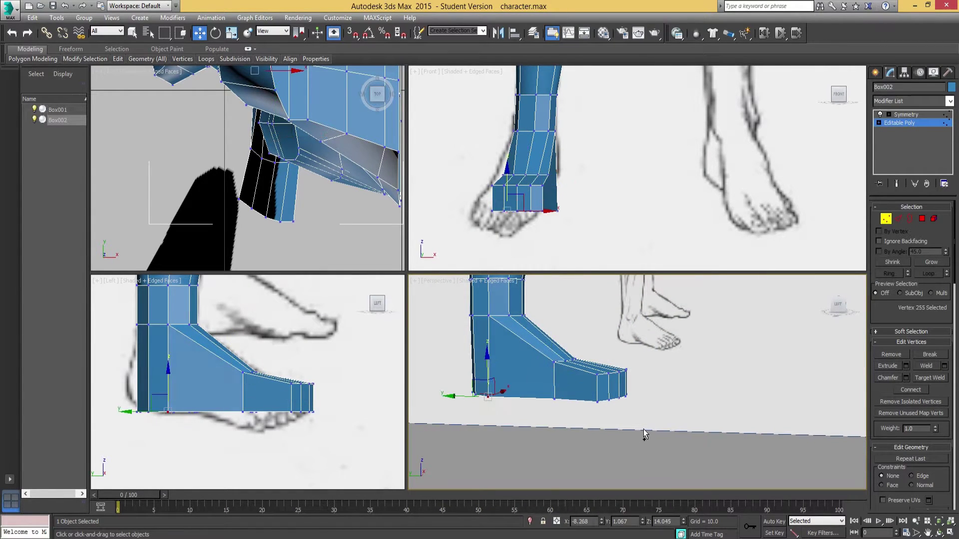
# Step: Select the ring of vertical edges around the foot and connect them with 1 segment, pinch 0 and slide 0
pyautogui.click(899, 219)
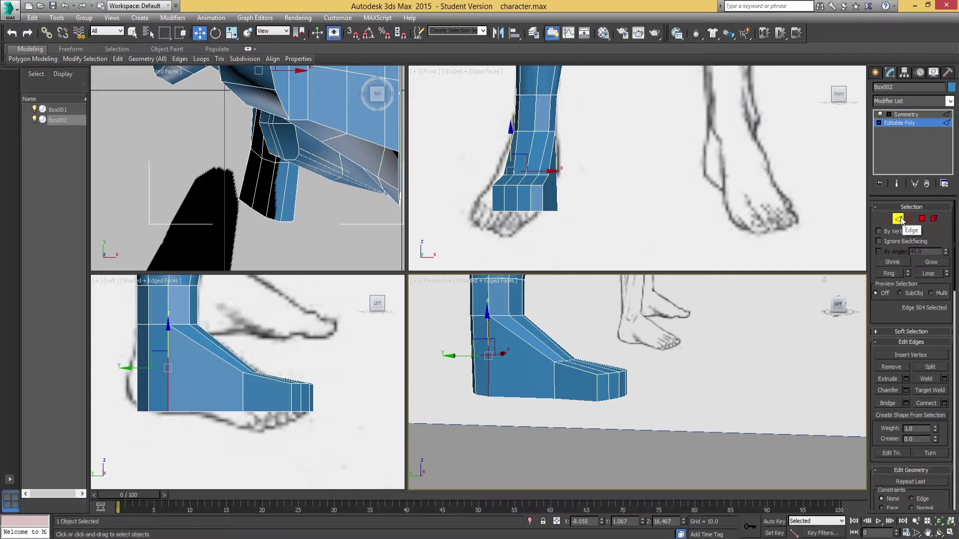
pyautogui.click(555, 385)
pyautogui.keyDown('alt'); pyautogui.moveTo(662, 390); pyautogui.dragTo(852, 297, button='middle'); pyautogui.keyUp('alt')
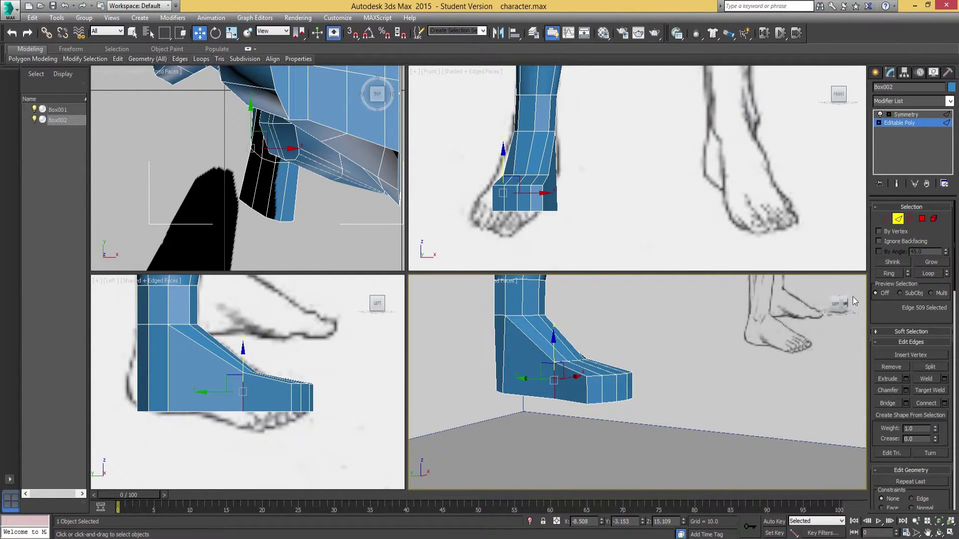
pyautogui.click(890, 273)
pyautogui.moveTo(669, 372)
pyautogui.keyDown('alt'); pyautogui.mouseDown(button='middle')
pyautogui.moveTo(415, 385)
pyautogui.moveTo(445, 332)
pyautogui.moveTo(669, 372)
pyautogui.moveTo(814, 381)
pyautogui.moveTo(774, 368)
pyautogui.moveTo(688, 368)
pyautogui.moveTo(760, 372)
pyautogui.mouseUp(button='middle'); pyautogui.keyUp('alt')
pyautogui.click(946, 404)
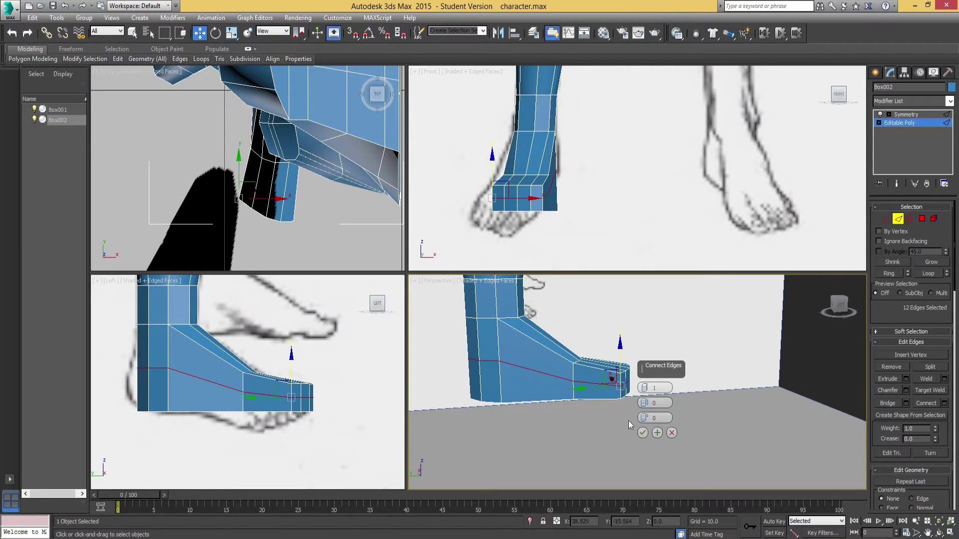
pyautogui.click(642, 433)
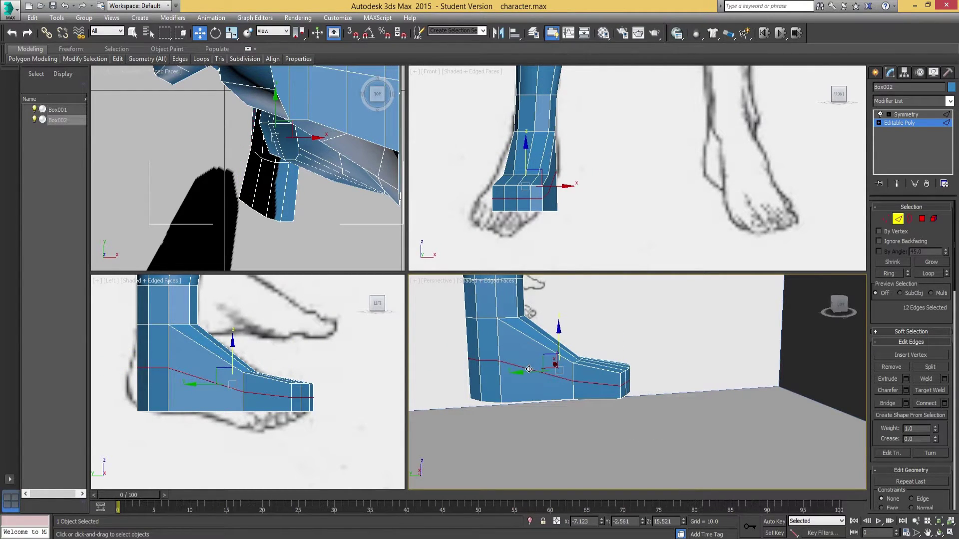
# Step: Try scaling the connected edge loop around the foot along X, and undo the trial
pyautogui.press('r')
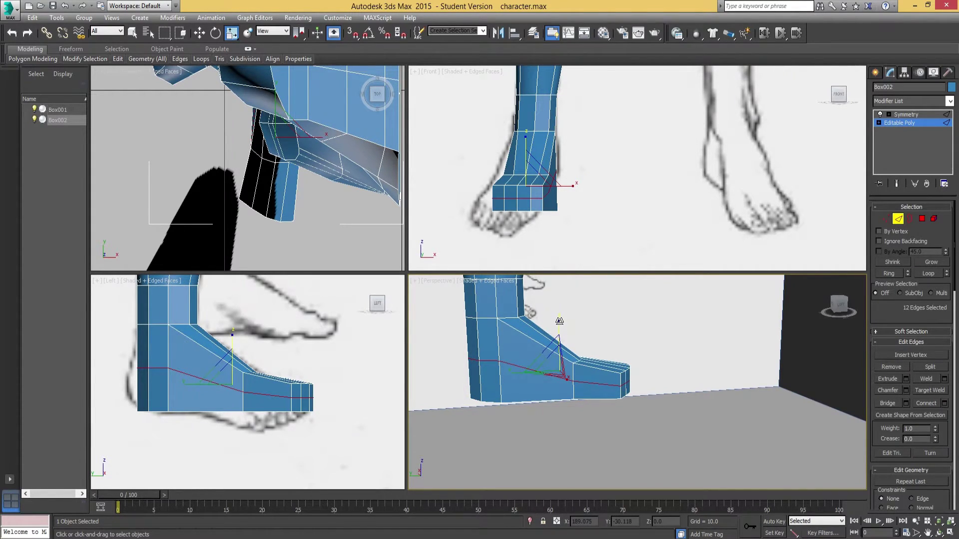
pyautogui.keyDown('alt'); pyautogui.moveTo(562, 370); pyautogui.dragTo(587, 383, button='middle'); pyautogui.keyUp('alt')
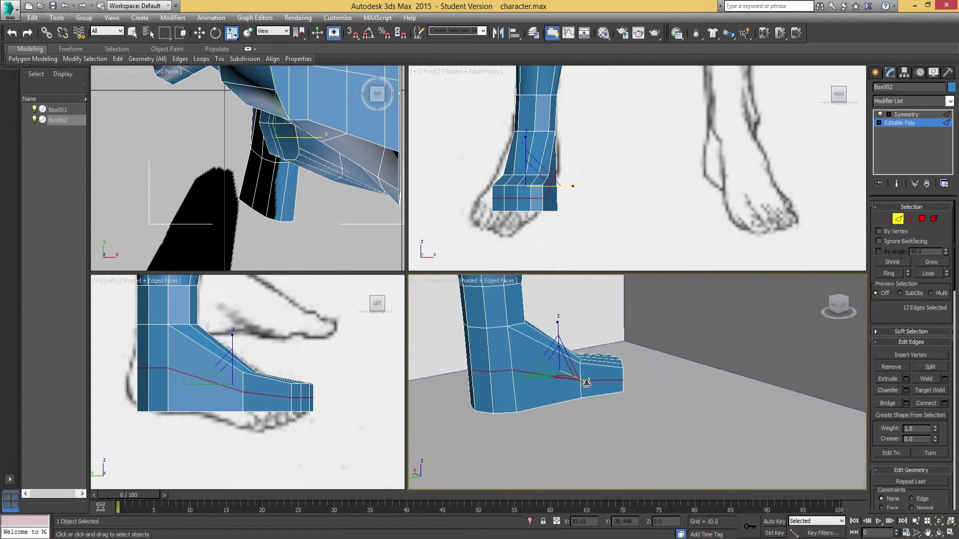
pyautogui.moveTo(587, 383); pyautogui.dragTo(557, 501)
pyautogui.hotkey('ctrl', 'z')
pyautogui.hotkey('ctrl', 'z')
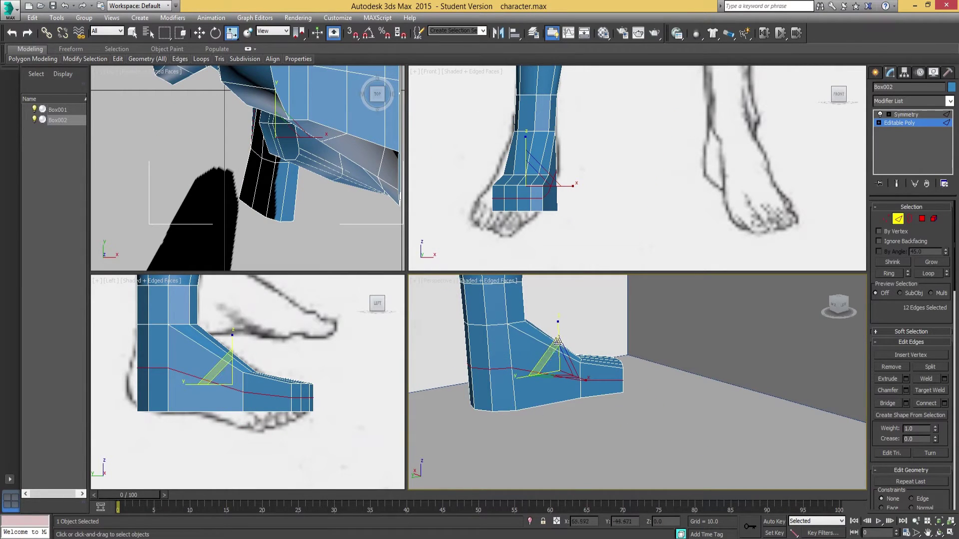
# Step: Flatten the foot's connected edge loop to 0% along Z and lower it about 0.7 toward the sole
pyautogui.moveTo(559, 322); pyautogui.dragTo(635, 452)
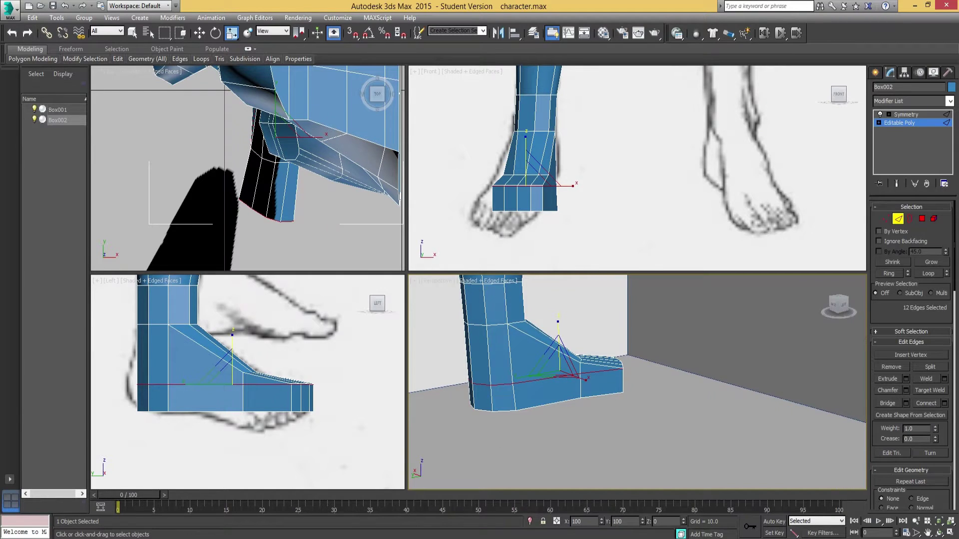
pyautogui.press('w')
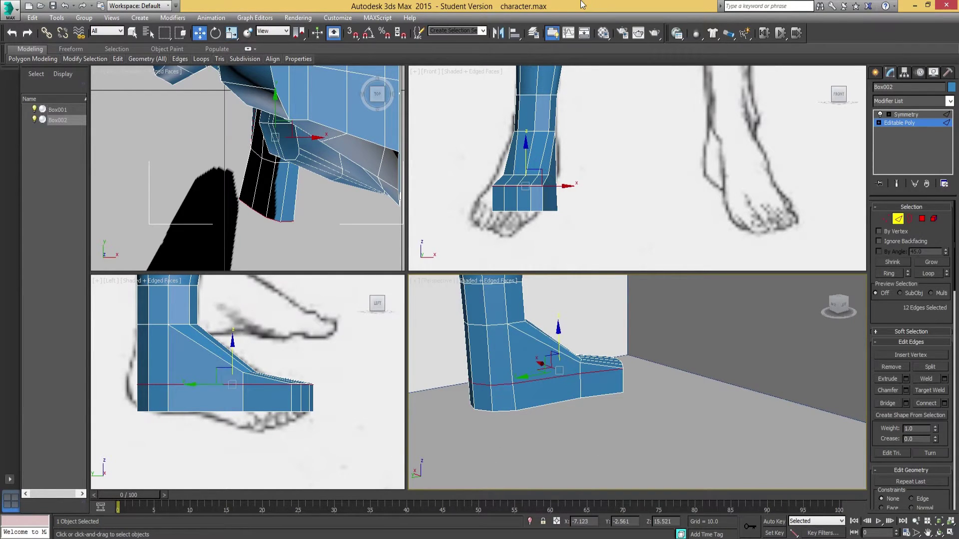
pyautogui.keyDown('alt'); pyautogui.moveTo(583, 292); pyautogui.dragTo(575, 316, button='middle'); pyautogui.keyUp('alt')
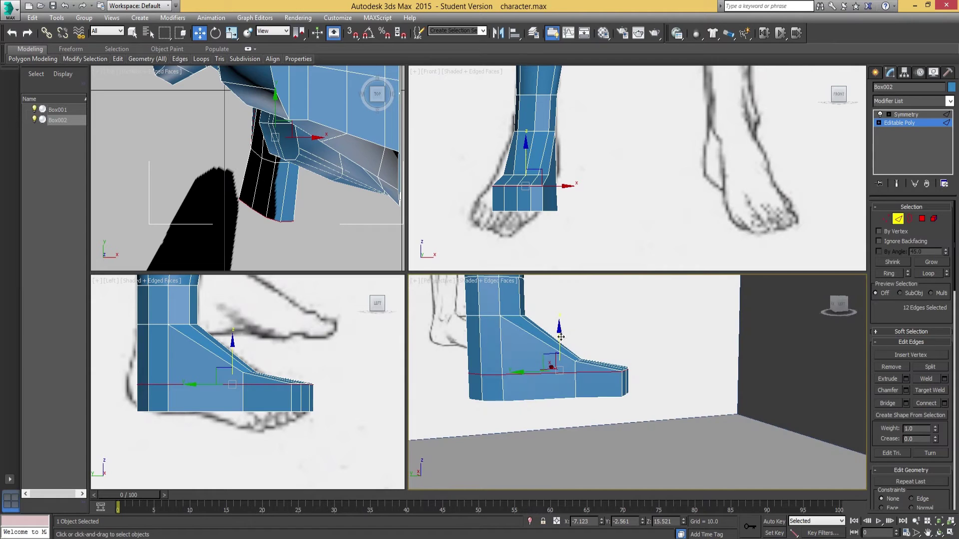
pyautogui.moveTo(560, 338); pyautogui.dragTo(570, 348)
pyautogui.keyDown('alt'); pyautogui.moveTo(570, 349); pyautogui.dragTo(628, 334, button='middle'); pyautogui.keyUp('alt')
pyautogui.moveTo(562, 348); pyautogui.dragTo(563, 340)
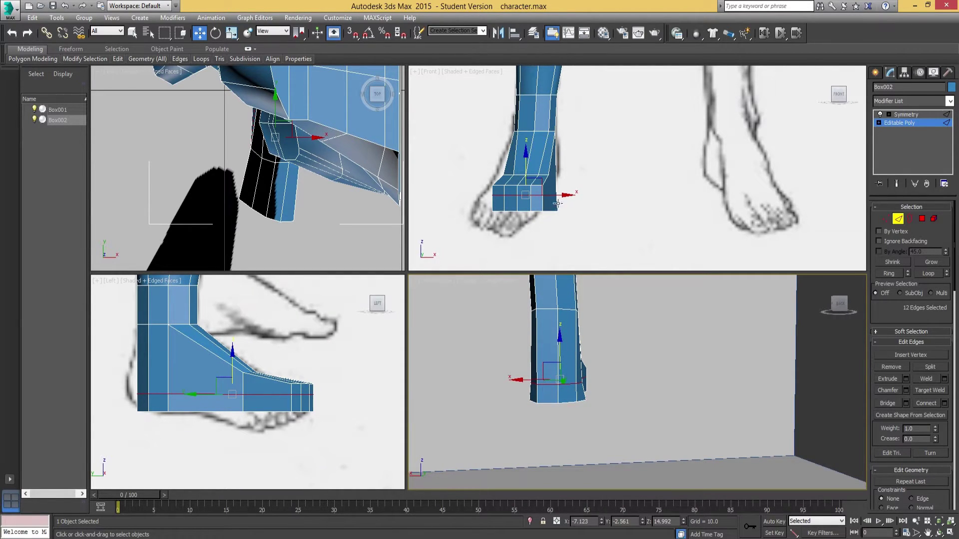
pyautogui.keyDown('alt'); pyautogui.moveTo(607, 372); pyautogui.dragTo(542, 350, button='middle'); pyautogui.keyUp('alt')
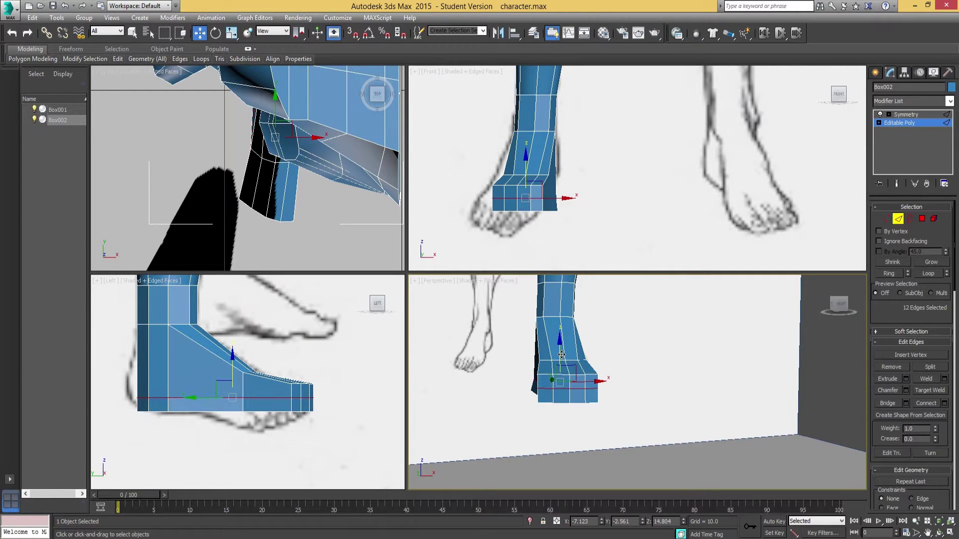
# Step: Scale the lowered edge loop uniformly to about 105% so the foot bulges just above the sole
pyautogui.press('r')
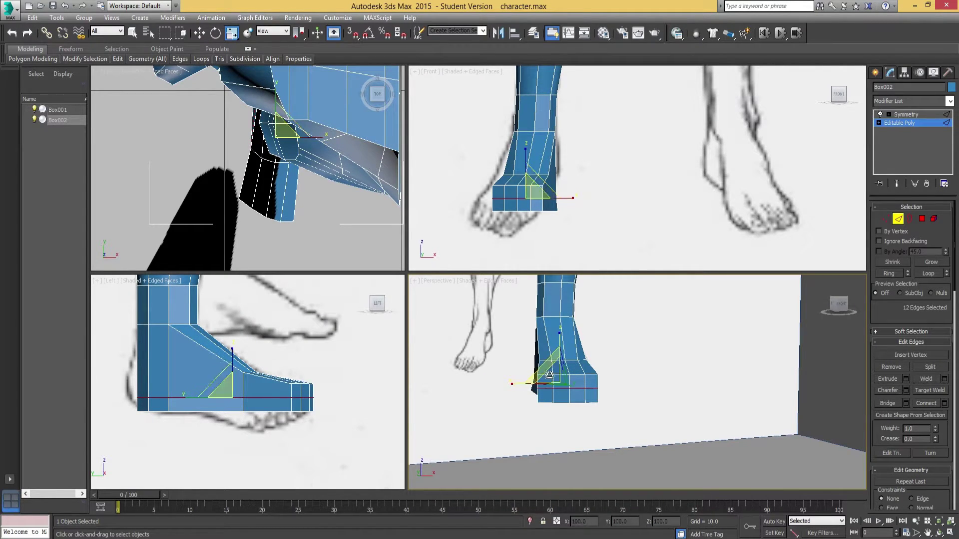
pyautogui.scroll(3, 560, 374)
pyautogui.moveTo(559, 374); pyautogui.dragTo(557, 372)
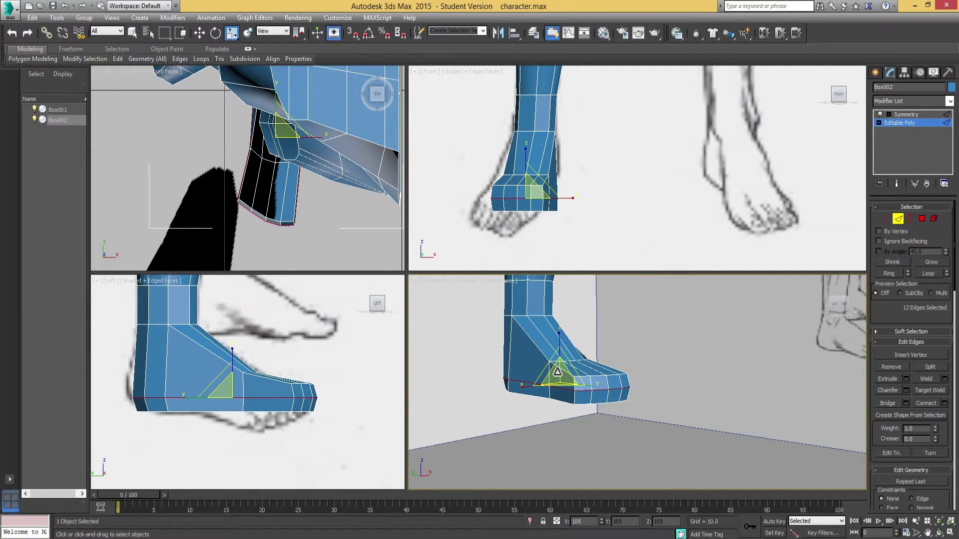
# Step: Widen the edge loop just above the foot's sole slightly along X
pyautogui.keyDown('alt'); pyautogui.moveTo(557, 372); pyautogui.dragTo(521, 375, button='middle'); pyautogui.keyUp('alt')
pyautogui.moveTo(520, 382); pyautogui.dragTo(513, 384)
pyautogui.keyDown('alt'); pyautogui.moveTo(514, 385); pyautogui.dragTo(681, 321, button='middle'); pyautogui.keyUp('alt')
# Step: Move the sole-edge vertices on both sides of the heel slightly inward along X to narrow the heel
pyautogui.click(886, 220)
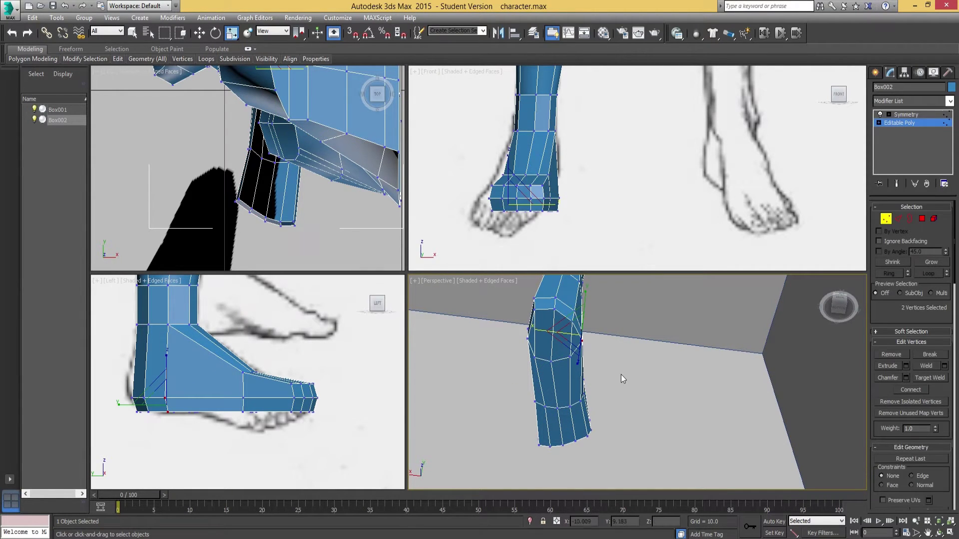
pyautogui.click(586, 346)
pyautogui.keyDown('alt'); pyautogui.moveTo(590, 350); pyautogui.dragTo(451, 344, button='middle'); pyautogui.keyUp('alt')
pyautogui.press('w')
pyautogui.moveTo(699, 394)
pyautogui.keyDown('alt'); pyautogui.mouseDown(button='middle')
pyautogui.moveTo(689, 429)
pyautogui.moveTo(596, 406)
pyautogui.moveTo(721, 430)
pyautogui.moveTo(767, 409)
pyautogui.moveTo(749, 409)
pyautogui.mouseUp(button='middle'); pyautogui.keyUp('alt')
pyautogui.moveTo(616, 422); pyautogui.dragTo(599, 425)
pyautogui.keyDown('alt'); pyautogui.moveTo(580, 394); pyautogui.dragTo(493, 434, button='middle'); pyautogui.keyUp('alt')
pyautogui.click(513, 417)
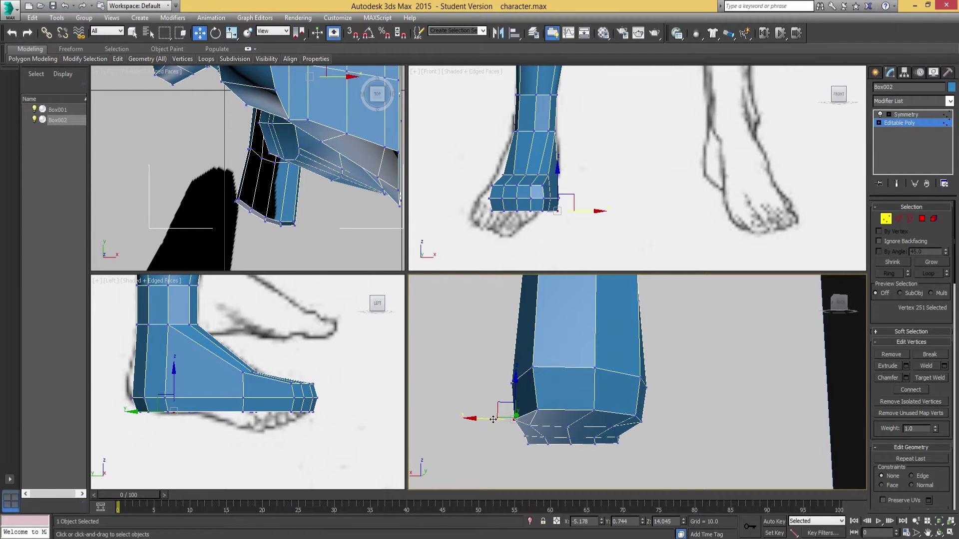
pyautogui.moveTo(493, 419); pyautogui.dragTo(496, 420)
# Step: Adjust the neighbouring vertices under the heel along X, shifting the inner one about 0.2 toward the outer side
pyautogui.keyDown('alt'); pyautogui.moveTo(565, 439); pyautogui.dragTo(562, 368, button='middle'); pyautogui.keyUp('alt')
pyautogui.keyDown('alt'); pyautogui.moveTo(580, 420); pyautogui.dragTo(517, 389, button='middle'); pyautogui.keyUp('alt')
pyautogui.click(537, 416)
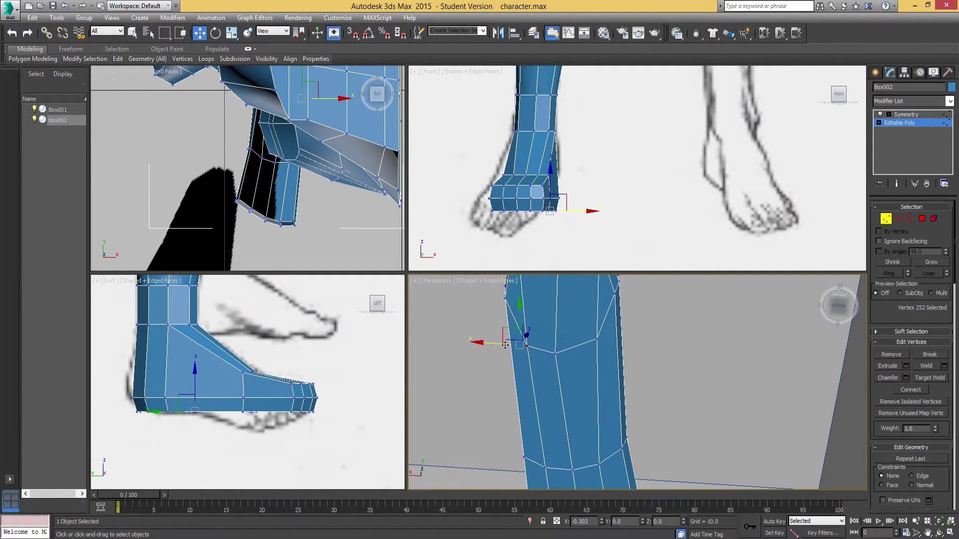
pyautogui.moveTo(505, 345); pyautogui.dragTo(566, 339)
pyautogui.click(554, 353)
pyautogui.click(598, 341)
# Step: Select the three inner vertices of the sole row in front of the heel and move them about 1.13 backward along Y
pyautogui.scroll(-3, 567, 350)
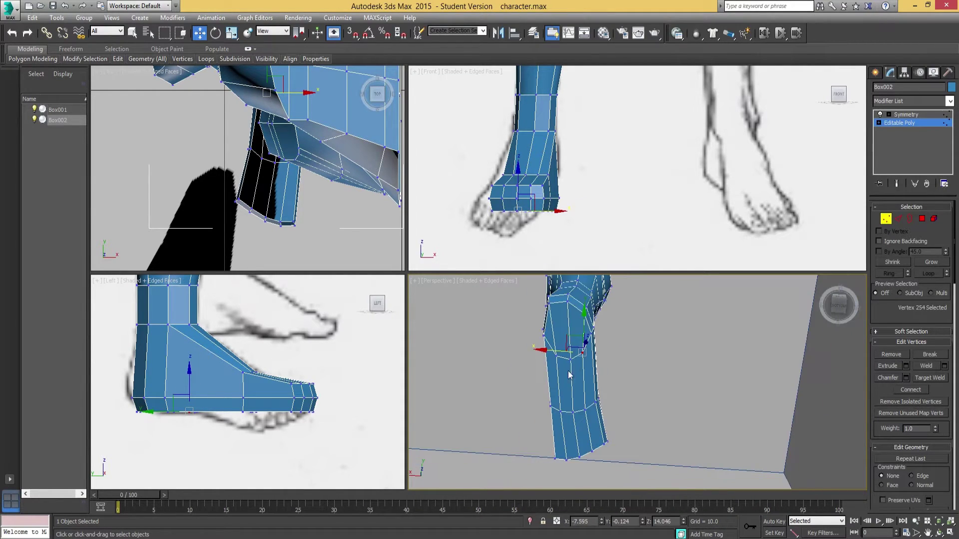
pyautogui.keyDown('alt'); pyautogui.moveTo(568, 375); pyautogui.dragTo(585, 320, button='middle'); pyautogui.keyUp('alt')
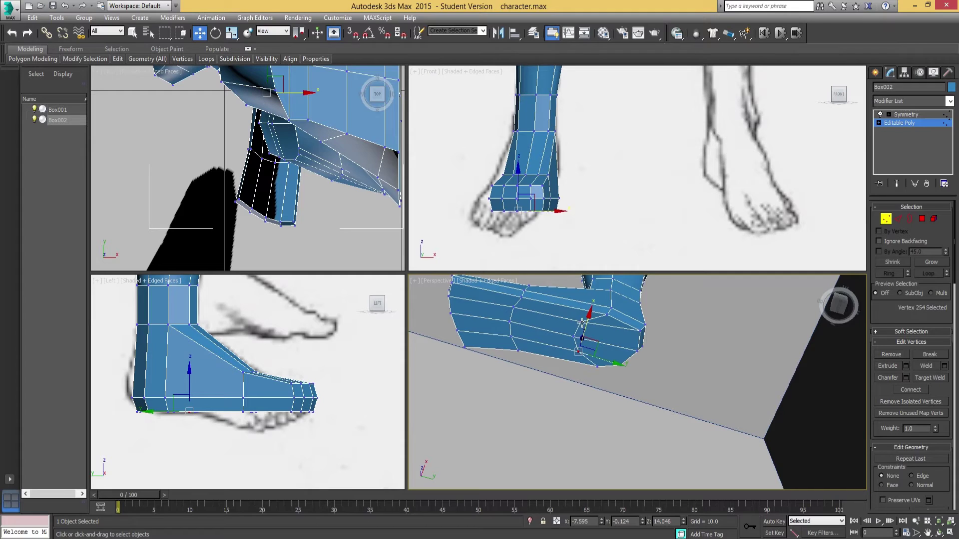
pyautogui.click(581, 323)
pyautogui.keyDown('ctrl'); pyautogui.click(574, 337); pyautogui.keyUp('ctrl')
pyautogui.keyDown('ctrl'); pyautogui.click(577, 352); pyautogui.keyUp('ctrl')
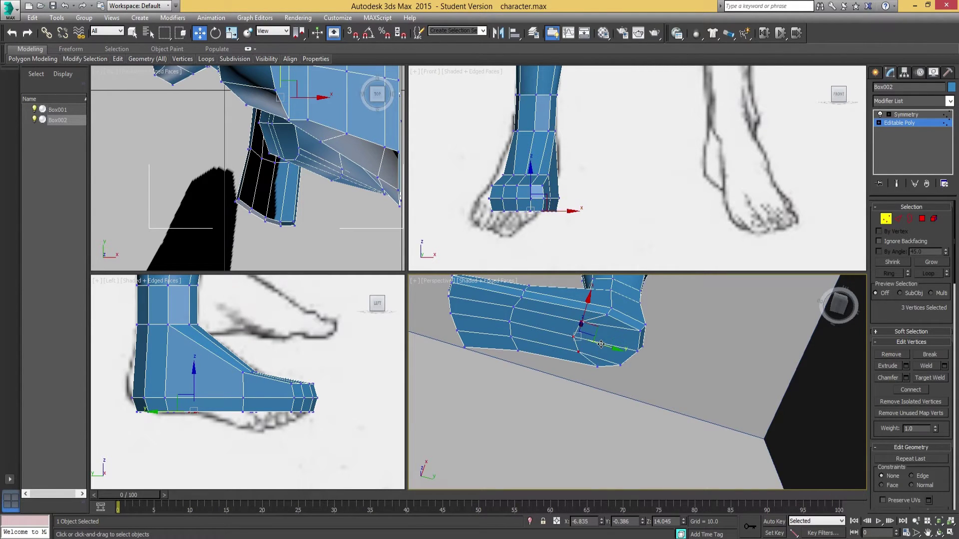
pyautogui.moveTo(604, 345); pyautogui.dragTo(624, 345)
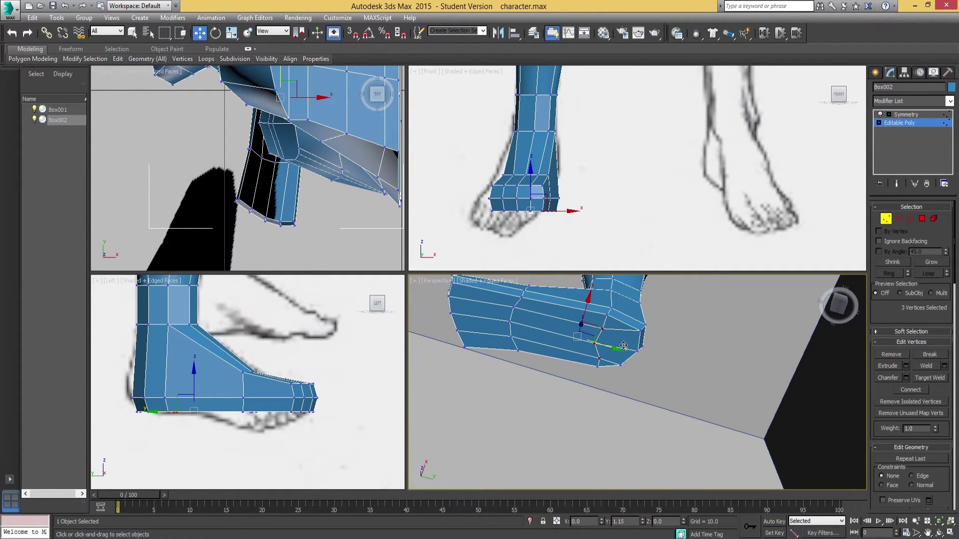
# Step: Move the middle vertex of that sole row further toward the heel along Y to even out the row
pyautogui.click(594, 343)
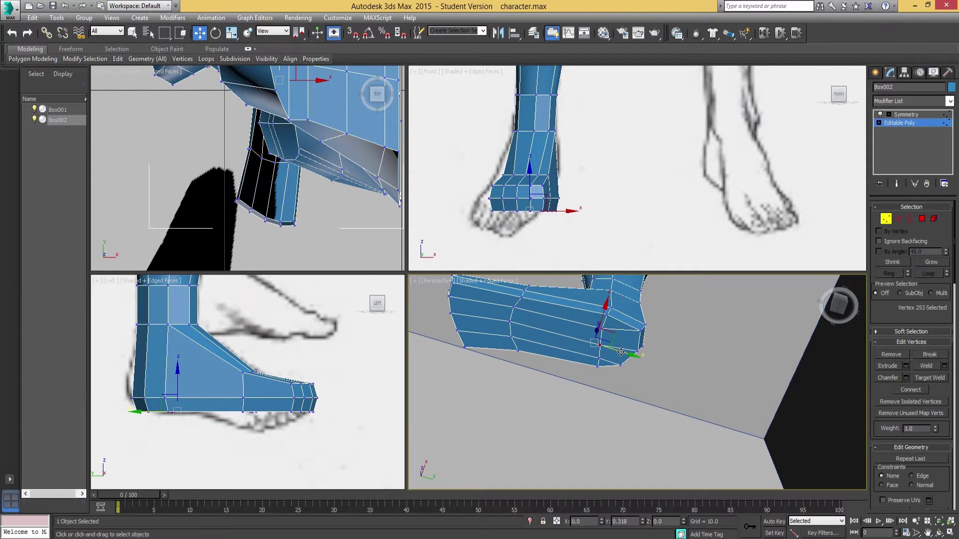
pyautogui.keyDown('alt'); pyautogui.moveTo(620, 352); pyautogui.dragTo(603, 319, button='middle'); pyautogui.keyUp('alt')
pyautogui.click(601, 328)
pyautogui.click(602, 344)
pyautogui.moveTo(622, 351); pyautogui.dragTo(618, 344)
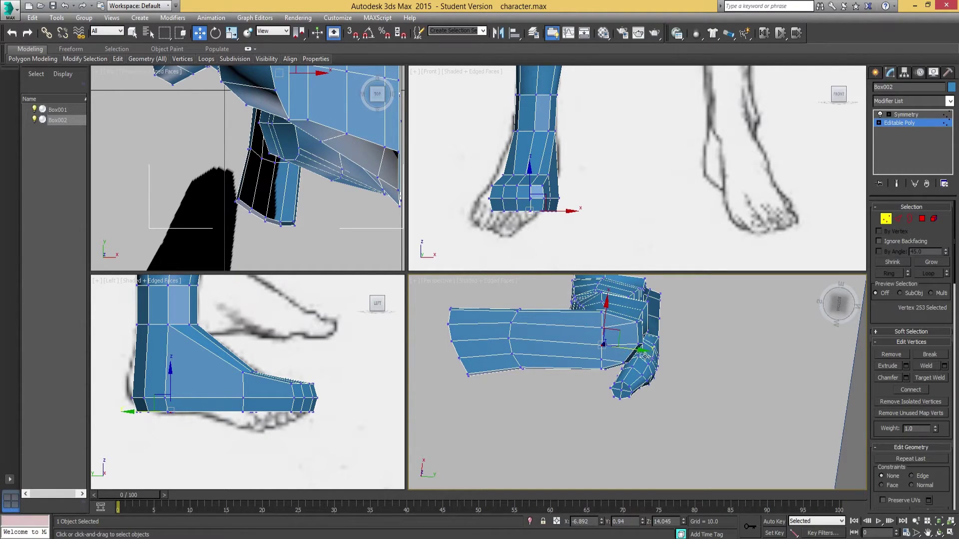
# Step: Nudge the five vertices on the outer side of the midfoot to refine the foot's contour
pyautogui.keyDown('alt'); pyautogui.moveTo(600, 364); pyautogui.dragTo(582, 419, button='middle'); pyautogui.keyUp('alt')
pyautogui.moveTo(595, 421); pyautogui.dragTo(594, 419)
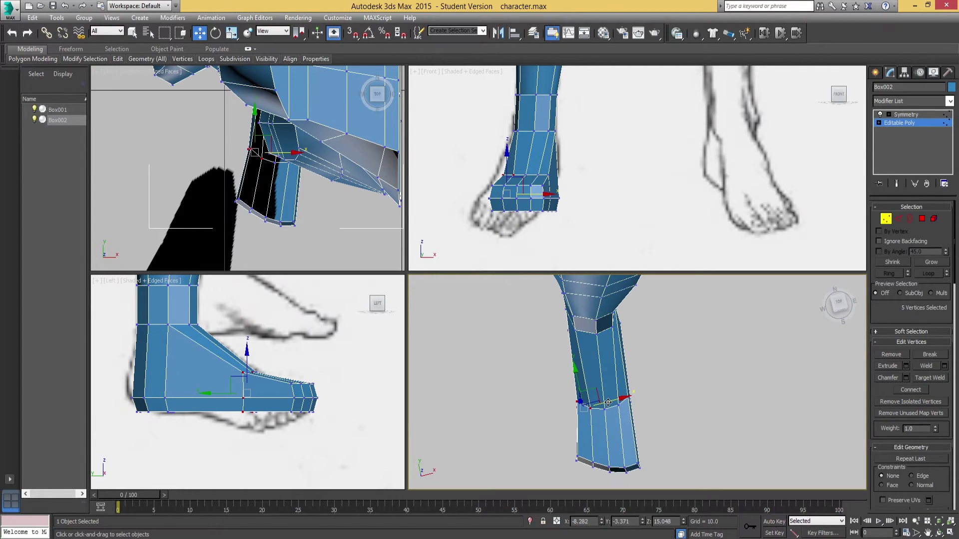
pyautogui.scroll(-10, 606, 402)
pyautogui.keyDown('alt'); pyautogui.moveTo(647, 340); pyautogui.dragTo(648, 403, button='middle'); pyautogui.keyUp('alt')
pyautogui.scroll(4, 648, 403)
# Step: Inspect the smoothing groups assigned to the toe, lower-leg and thigh polygons
pyautogui.click(885, 220)
pyautogui.keyDown('alt'); pyautogui.moveTo(654, 349); pyautogui.dragTo(724, 360, button='middle'); pyautogui.keyUp('alt')
pyautogui.click(922, 220)
pyautogui.press('4')
pyautogui.moveTo(570, 434); pyautogui.dragTo(571, 413, button='middle')
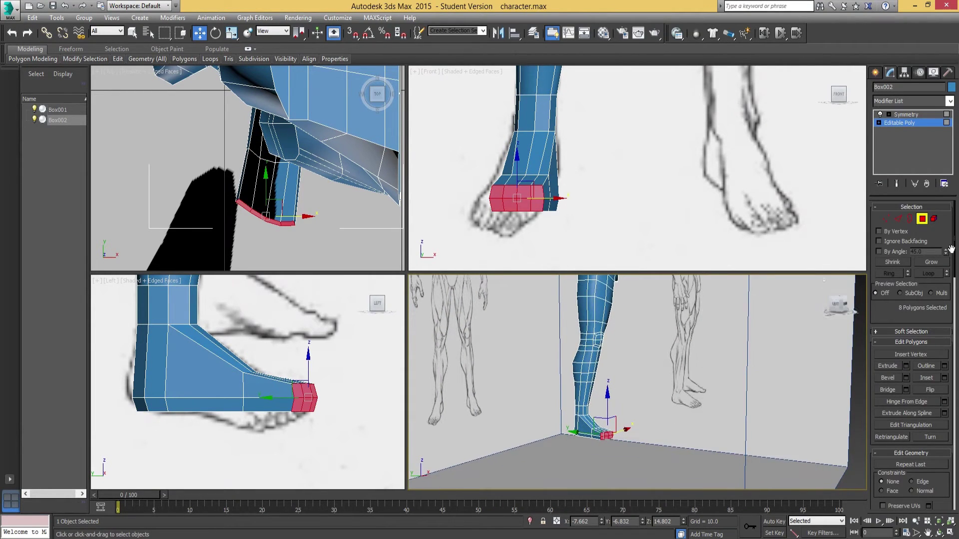
pyautogui.scroll(-10, 954, 248)
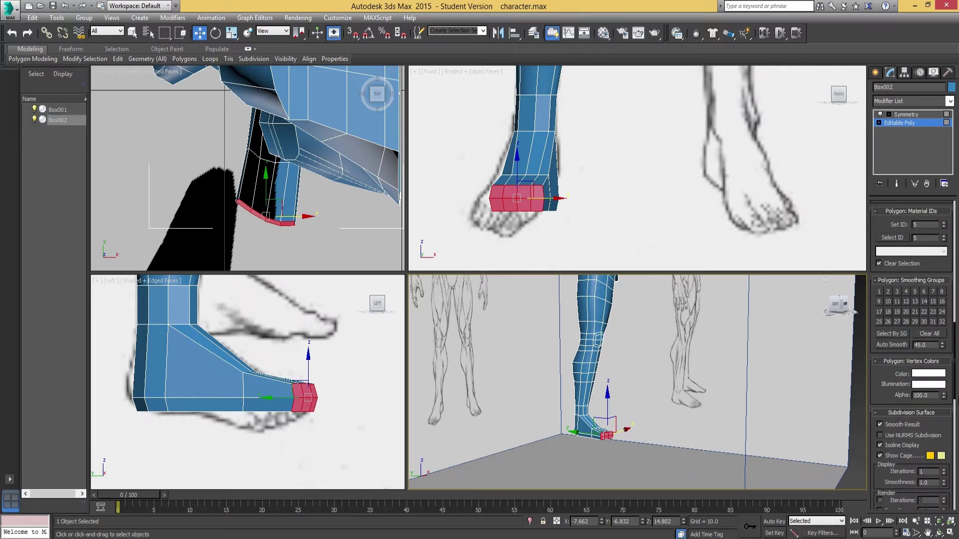
pyautogui.scroll(8, 912, 350)
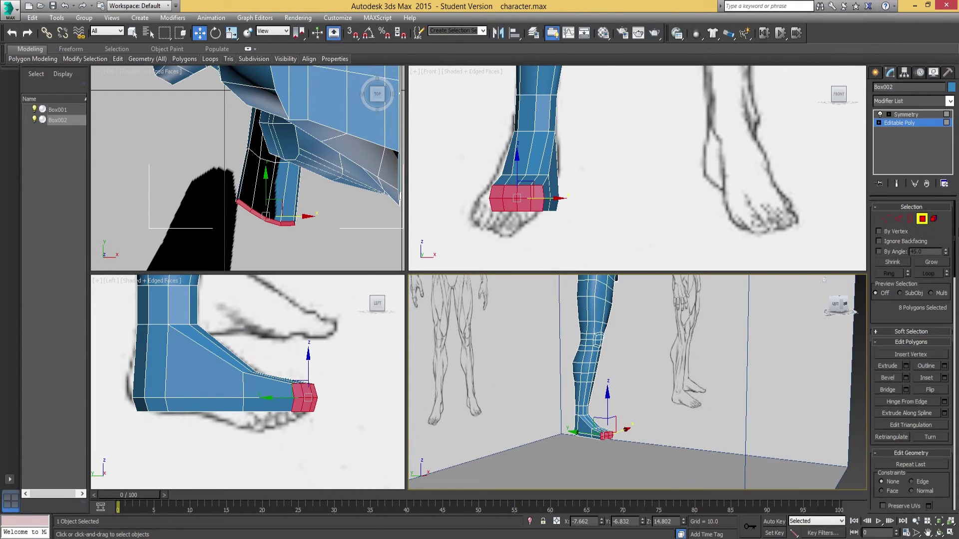
pyautogui.click(577, 359)
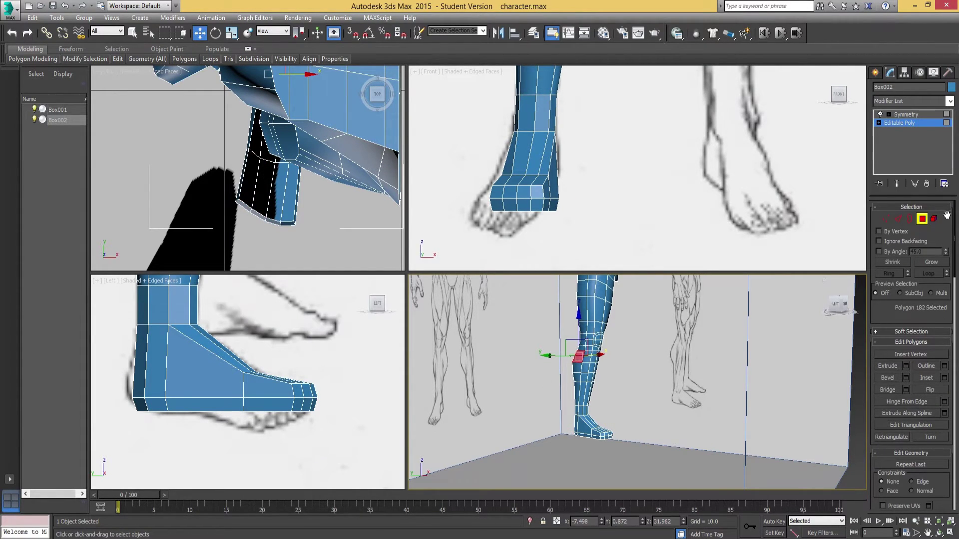
pyautogui.scroll(-10, 954, 226)
pyautogui.click(942, 316)
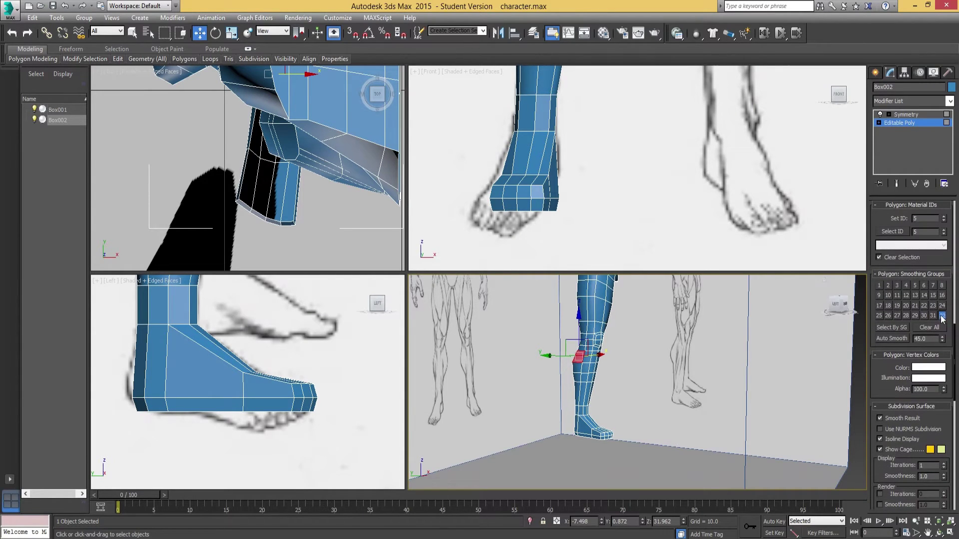
pyautogui.click(591, 314)
pyautogui.scroll(-2, 619, 440)
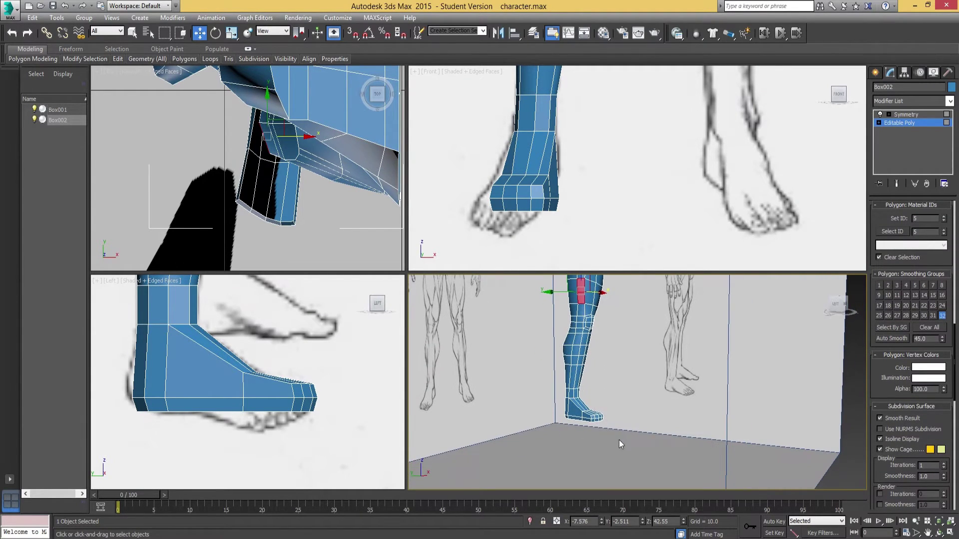
# Step: Select all polygons from the knee down to the foot and reset their smoothing groups so they shade smoothly
pyautogui.moveTo(532, 377); pyautogui.dragTo(532, 377)
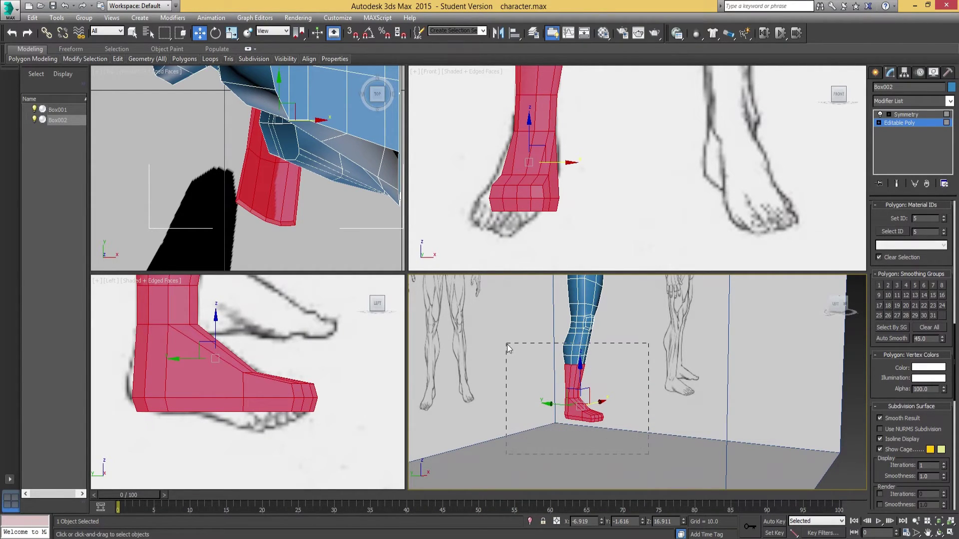
pyautogui.moveTo(508, 348); pyautogui.dragTo(503, 338)
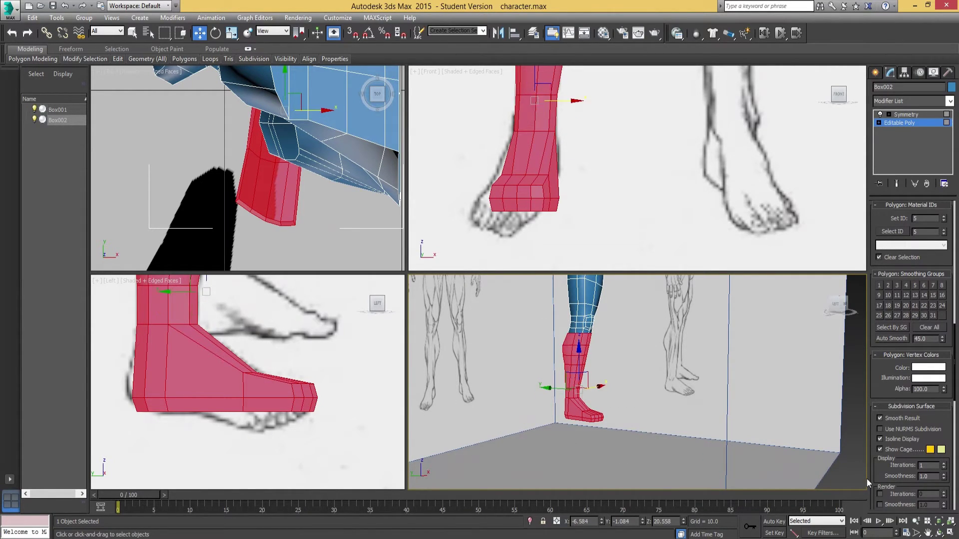
pyautogui.click(922, 328)
pyautogui.click(659, 449)
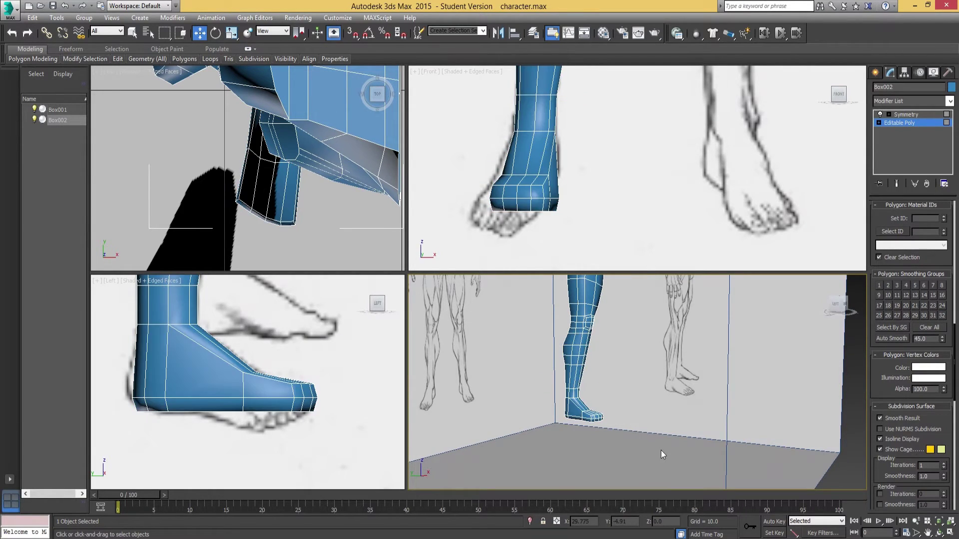
# Step: Examine the smoothed feet with the Symmetry modifier active and the edge display hidden, from the side and above
pyautogui.scroll(8, 949, 206)
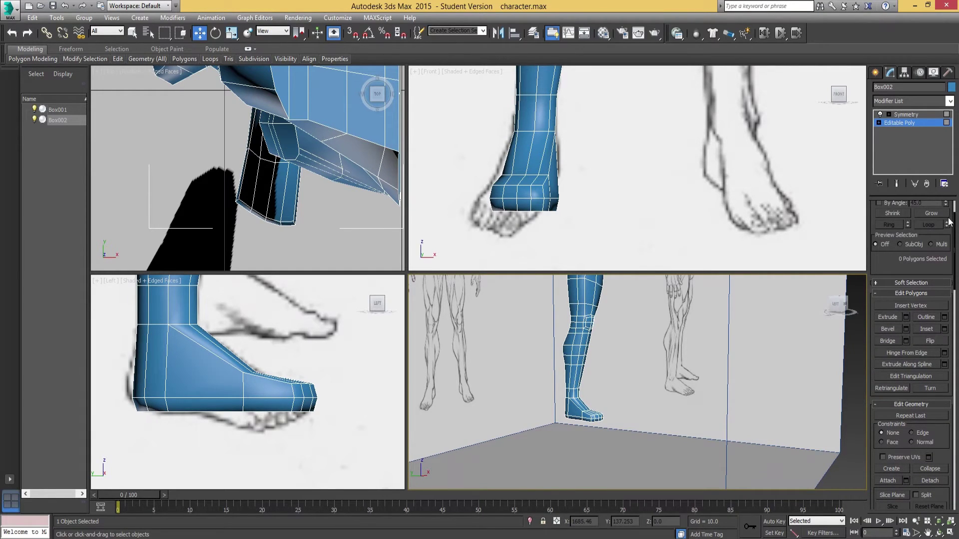
pyautogui.scroll(2, 953, 207)
pyautogui.click(906, 123)
pyautogui.click(905, 114)
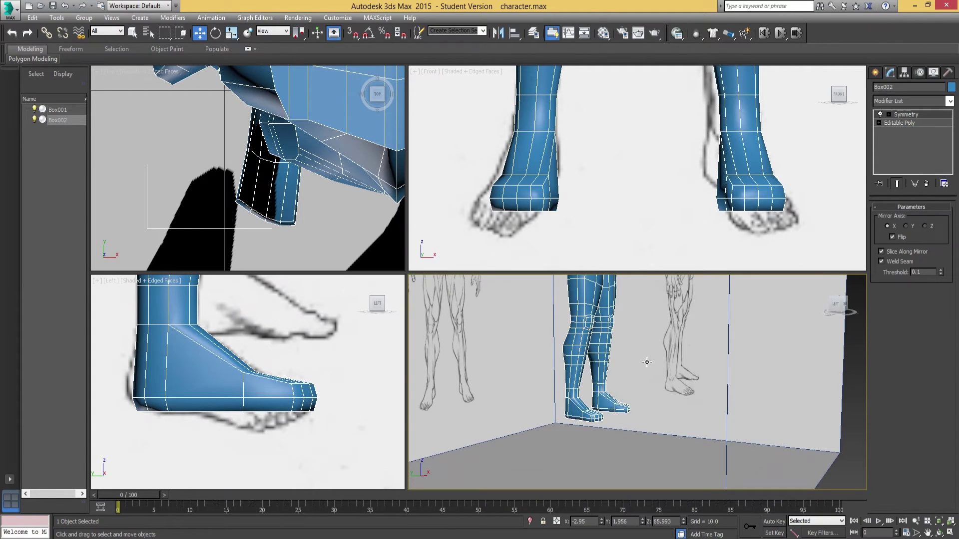
pyautogui.moveTo(645, 362)
pyautogui.mouseDown(button='middle')
pyautogui.moveTo(619, 366)
pyautogui.moveTo(578, 410)
pyautogui.moveTo(481, 399)
pyautogui.moveTo(527, 443)
pyautogui.moveTo(520, 407)
pyautogui.moveTo(561, 398)
pyautogui.moveTo(664, 403)
pyautogui.moveTo(598, 371)
pyautogui.moveTo(574, 391)
pyautogui.moveTo(545, 386)
pyautogui.mouseUp(button='middle')
pyautogui.press('F4')
pyautogui.scroll(4, 578, 414)
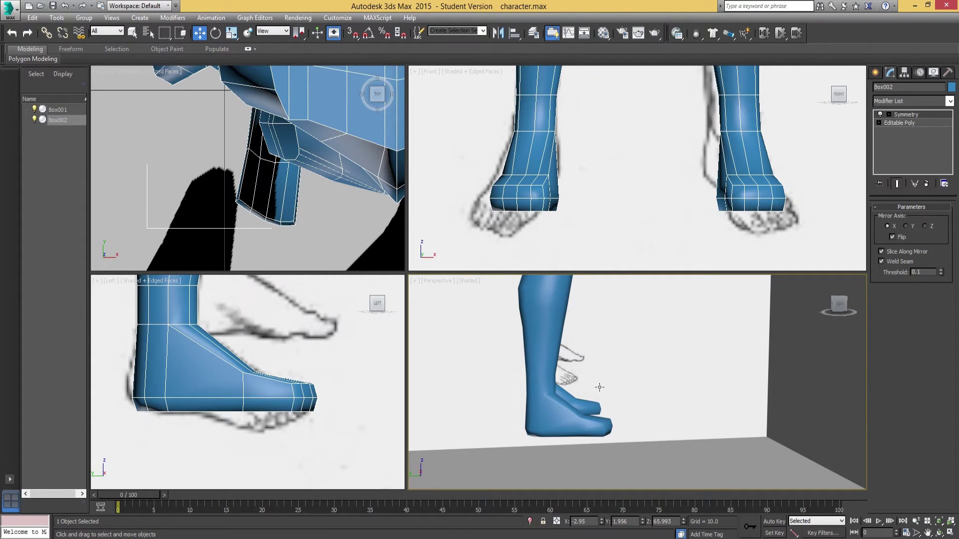
pyautogui.keyDown('alt'); pyautogui.moveTo(599, 407); pyautogui.dragTo(532, 432, button='middle'); pyautogui.keyUp('alt')
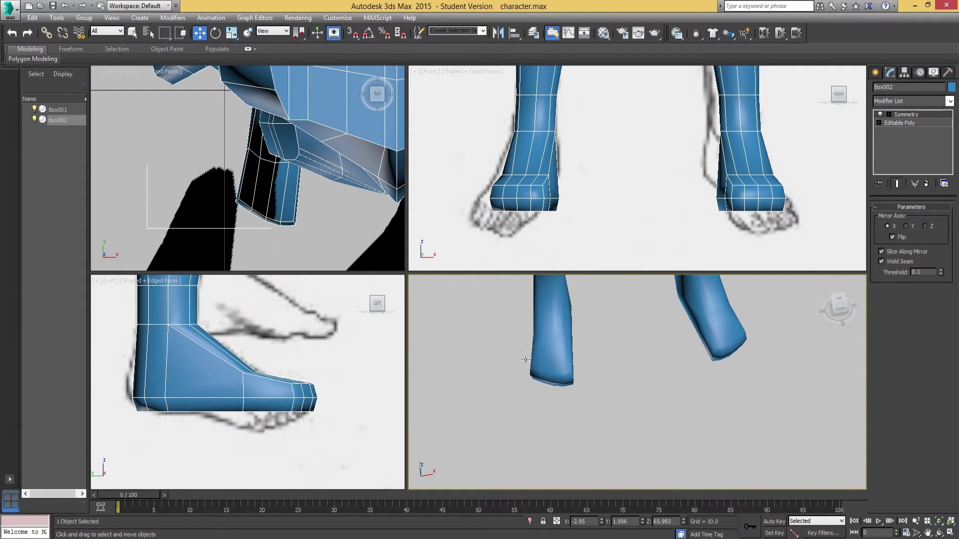
pyautogui.keyDown('alt'); pyautogui.moveTo(515, 367); pyautogui.dragTo(528, 385, button='middle'); pyautogui.keyUp('alt')
pyautogui.moveTo(529, 312)
pyautogui.mouseDown(button='middle')
pyautogui.moveTo(533, 355)
pyautogui.moveTo(547, 334)
pyautogui.moveTo(568, 385)
pyautogui.moveTo(610, 407)
pyautogui.moveTo(531, 403)
pyautogui.moveTo(588, 393)
pyautogui.mouseUp(button='middle')
pyautogui.scroll(-4, 569, 395)
# Step: Show the edges again, select all foot vertices from the ankle down and rotate them inward about the vertical axis
pyautogui.click(907, 123)
pyautogui.click(886, 218)
pyautogui.press('F4')
pyautogui.moveTo(552, 446)
pyautogui.mouseDown(button='middle')
pyautogui.moveTo(570, 417)
pyautogui.moveTo(585, 417)
pyautogui.mouseUp(button='middle')
pyautogui.moveTo(609, 419); pyautogui.dragTo(521, 337)
pyautogui.keyDown('alt'); pyautogui.moveTo(521, 338); pyautogui.dragTo(530, 357, button='middle'); pyautogui.keyUp('alt')
pyautogui.press('e')
pyautogui.moveTo(554, 375); pyautogui.dragTo(581, 371)
pyautogui.press('w')
pyautogui.keyDown('alt'); pyautogui.moveTo(582, 371); pyautogui.dragTo(593, 400, button='middle'); pyautogui.keyUp('alt')
# Step: Rotate the foot vertices further inward and shift them about 0.08 along X under the ankle
pyautogui.scroll(-5, 592, 410)
pyautogui.press('e')
pyautogui.moveTo(573, 417); pyautogui.dragTo(590, 398)
pyautogui.press('w')
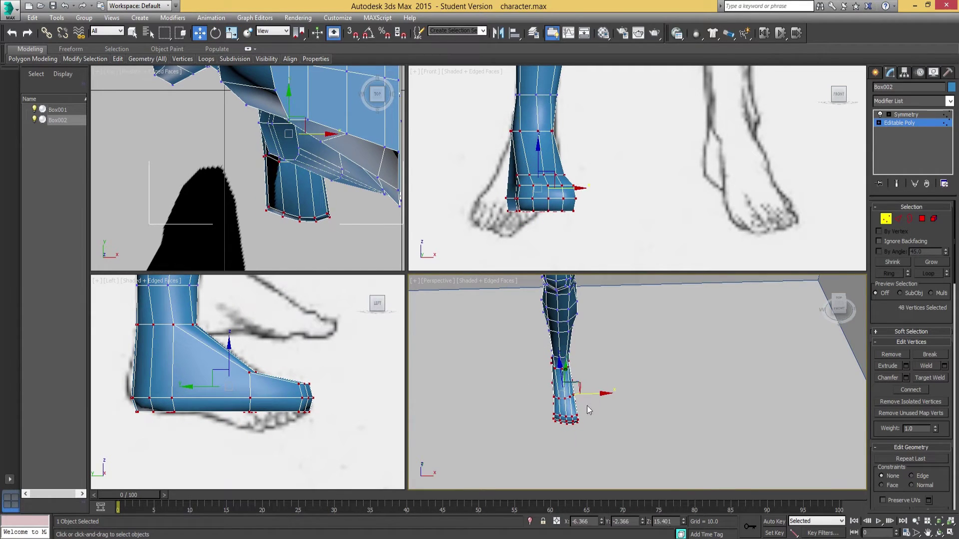
pyautogui.keyDown('alt'); pyautogui.moveTo(567, 392); pyautogui.dragTo(586, 390, button='middle'); pyautogui.keyUp('alt')
pyautogui.moveTo(591, 395); pyautogui.dragTo(593, 394)
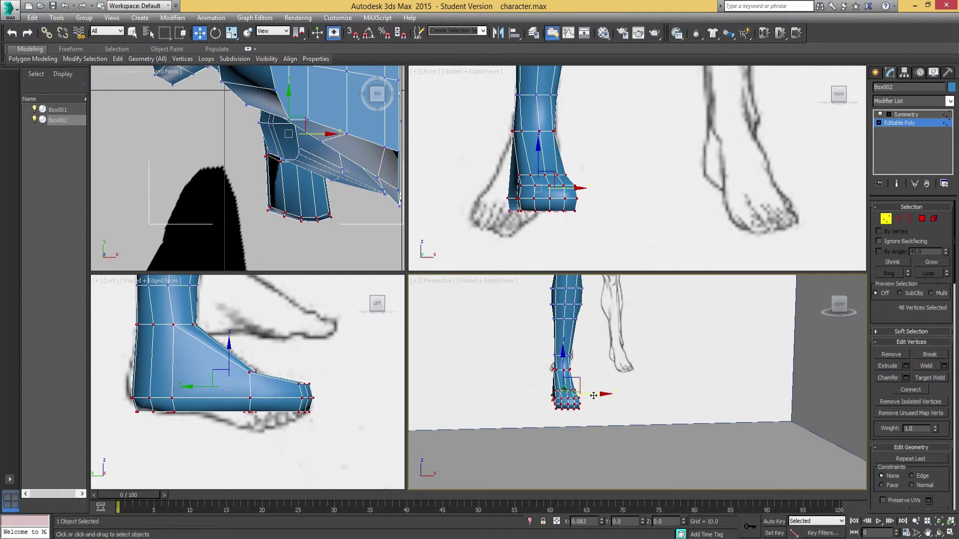
# Step: Examine the direction of both mirrored feet from the front with the edge display hidden
pyautogui.click(886, 218)
pyautogui.click(906, 114)
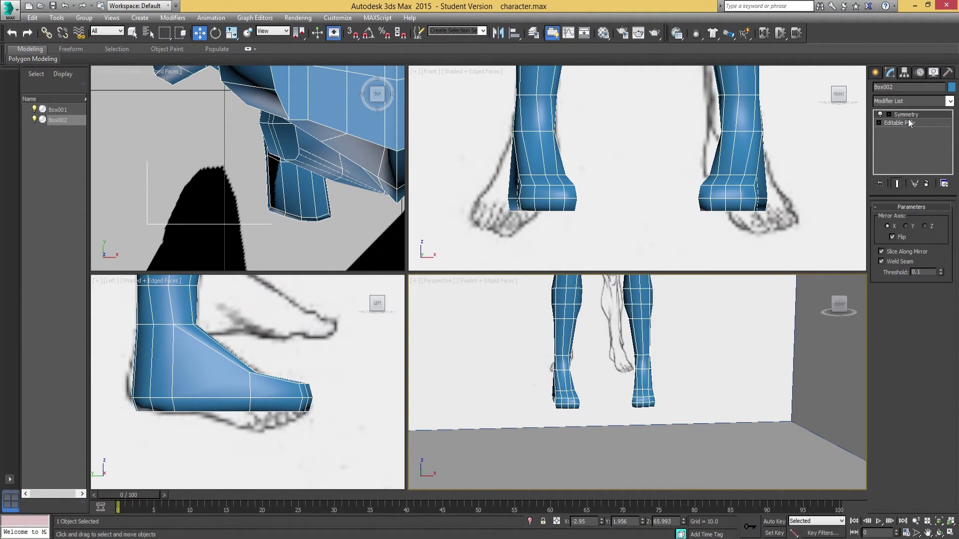
pyautogui.keyDown('alt'); pyautogui.moveTo(692, 340); pyautogui.dragTo(649, 394, button='middle'); pyautogui.keyUp('alt')
pyautogui.press('F4')
pyautogui.scroll(-5, 676, 410)
pyautogui.scroll(4, 670, 429)
pyautogui.scroll(6, 632, 390)
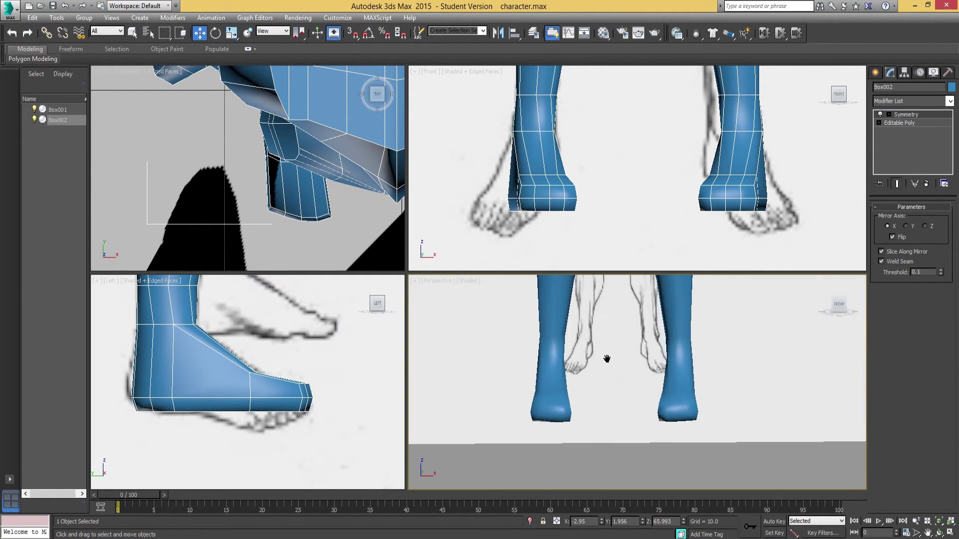
pyautogui.press('F4')
# Step: Return to the Editable Poly's foot vertices and rotate them back outward about the vertical axis
pyautogui.click(898, 122)
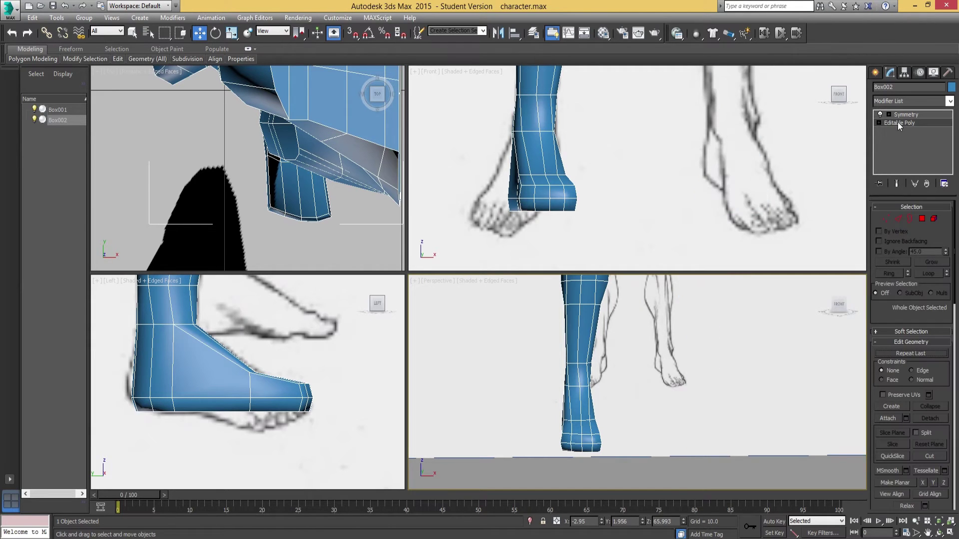
pyautogui.click(884, 219)
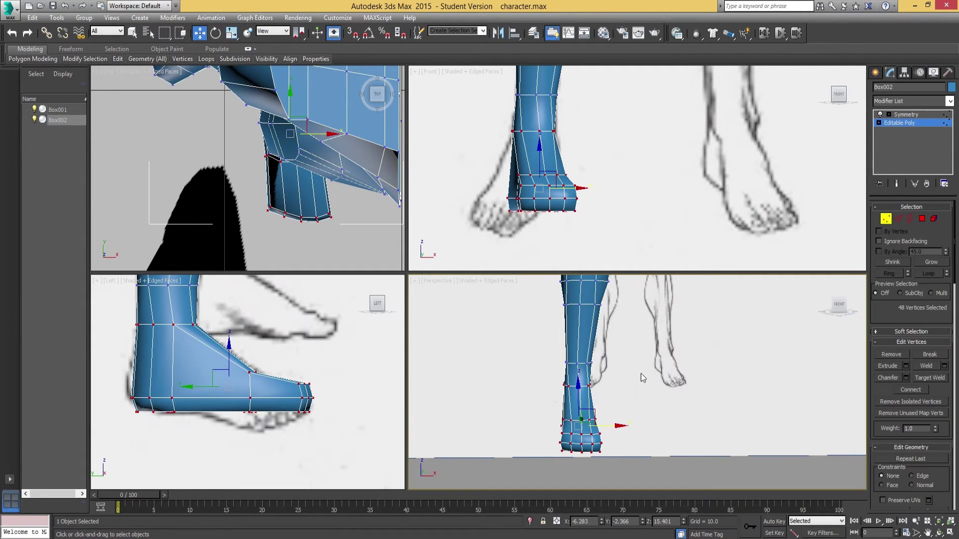
pyautogui.scroll(-2, 629, 372)
pyautogui.moveTo(521, 329)
pyautogui.mouseDown()
pyautogui.moveTo(514, 310)
pyautogui.moveTo(518, 338)
pyautogui.mouseUp()
pyautogui.keyDown('alt'); pyautogui.moveTo(518, 338); pyautogui.dragTo(510, 372, button='middle'); pyautogui.keyUp('alt')
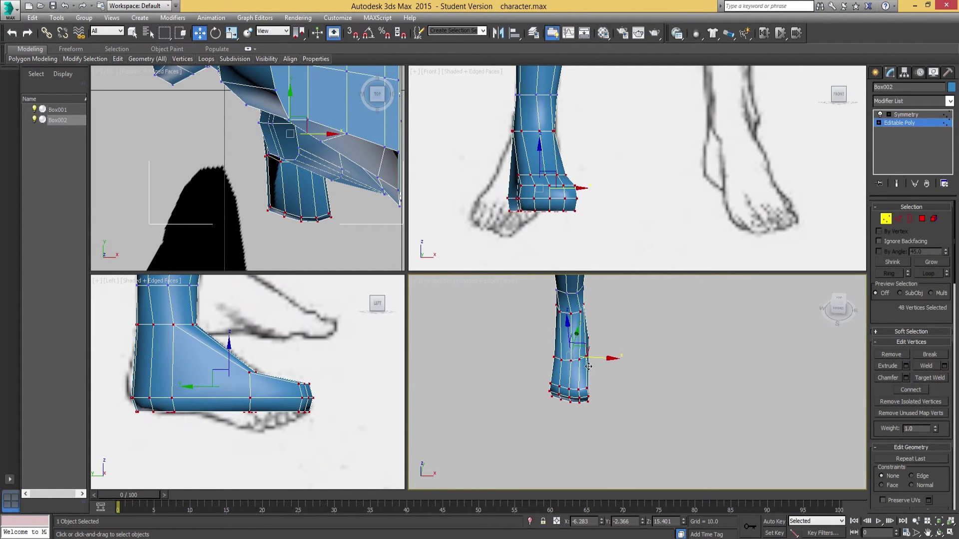
pyautogui.press('e')
pyautogui.moveTo(590, 377); pyautogui.dragTo(572, 380)
pyautogui.keyDown('alt'); pyautogui.moveTo(571, 381); pyautogui.dragTo(570, 365, button='middle'); pyautogui.keyUp('alt')
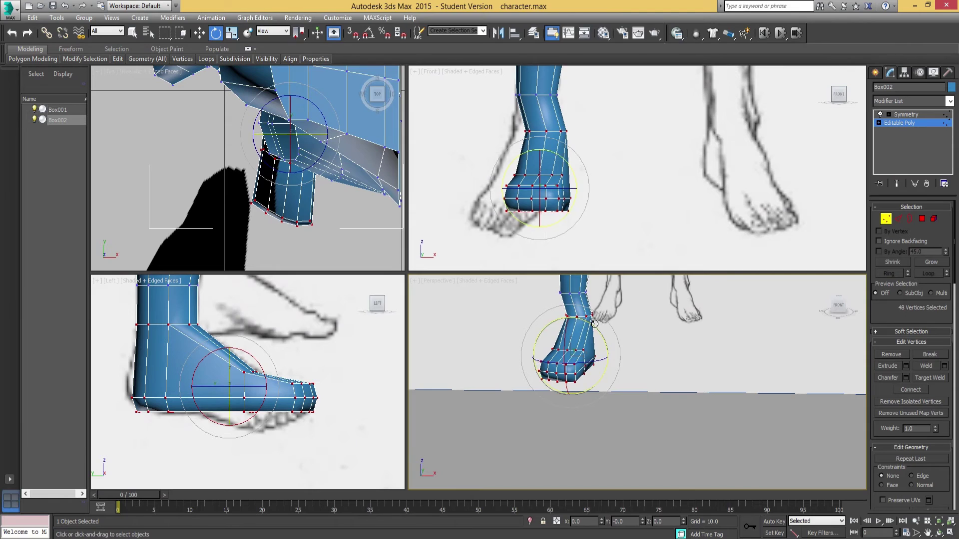
# Step: Move the rotated foot vertices outward along X to line the foot up with the leg
pyautogui.press('w')
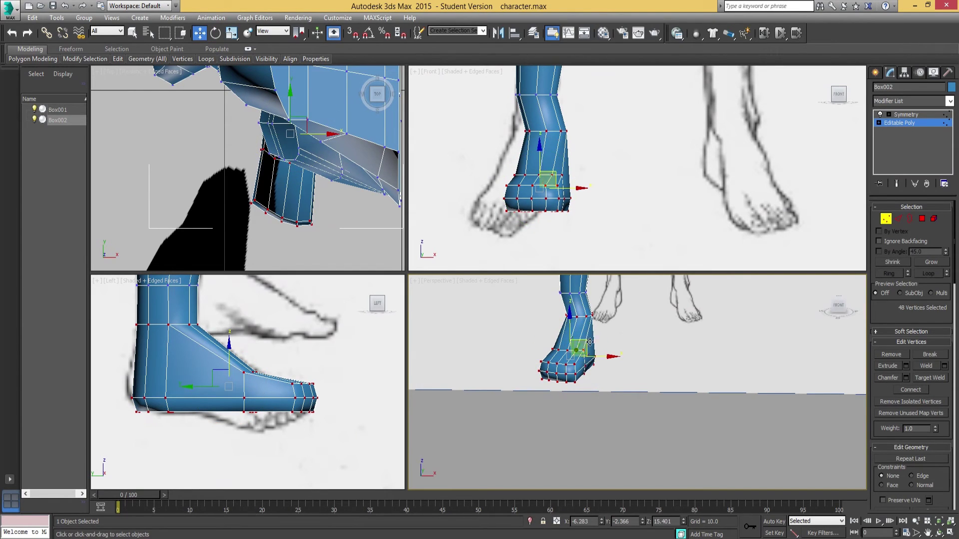
pyautogui.moveTo(601, 359); pyautogui.dragTo(593, 359)
pyautogui.moveTo(598, 357)
pyautogui.keyDown('alt'); pyautogui.mouseDown(button='middle')
pyautogui.moveTo(679, 381)
pyautogui.moveTo(691, 351)
pyautogui.moveTo(595, 324)
pyautogui.moveTo(492, 326)
pyautogui.moveTo(510, 382)
pyautogui.moveTo(598, 382)
pyautogui.moveTo(562, 382)
pyautogui.moveTo(563, 372)
pyautogui.moveTo(629, 399)
pyautogui.moveTo(606, 390)
pyautogui.moveTo(623, 393)
pyautogui.moveTo(604, 387)
pyautogui.moveTo(628, 436)
pyautogui.moveTo(643, 337)
pyautogui.moveTo(613, 401)
pyautogui.moveTo(579, 398)
pyautogui.moveTo(624, 406)
pyautogui.moveTo(606, 435)
pyautogui.moveTo(657, 428)
pyautogui.moveTo(655, 403)
pyautogui.moveTo(648, 409)
pyautogui.mouseUp(button='middle'); pyautogui.keyUp('alt')
pyautogui.scroll(-5, 599, 383)
pyautogui.scroll(3, 601, 384)
# Step: Examine the whole mirrored character with the Symmetry modifier active and the edge display hidden
pyautogui.click(891, 220)
pyautogui.click(913, 115)
pyautogui.press('F4')
pyautogui.scroll(-6, 605, 390)
pyautogui.scroll(4, 624, 392)
pyautogui.scroll(-5, 637, 369)
pyautogui.scroll(3, 613, 400)
pyautogui.scroll(-3, 619, 395)
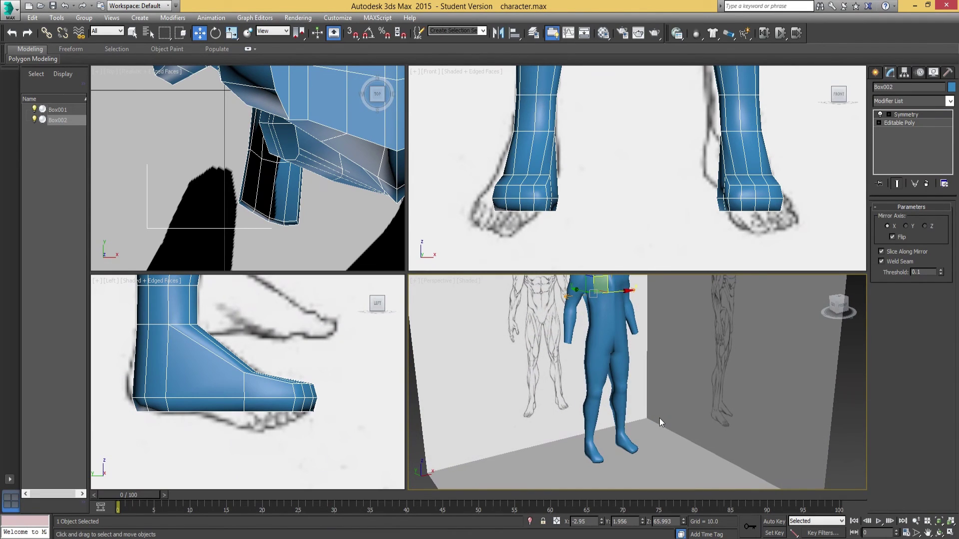